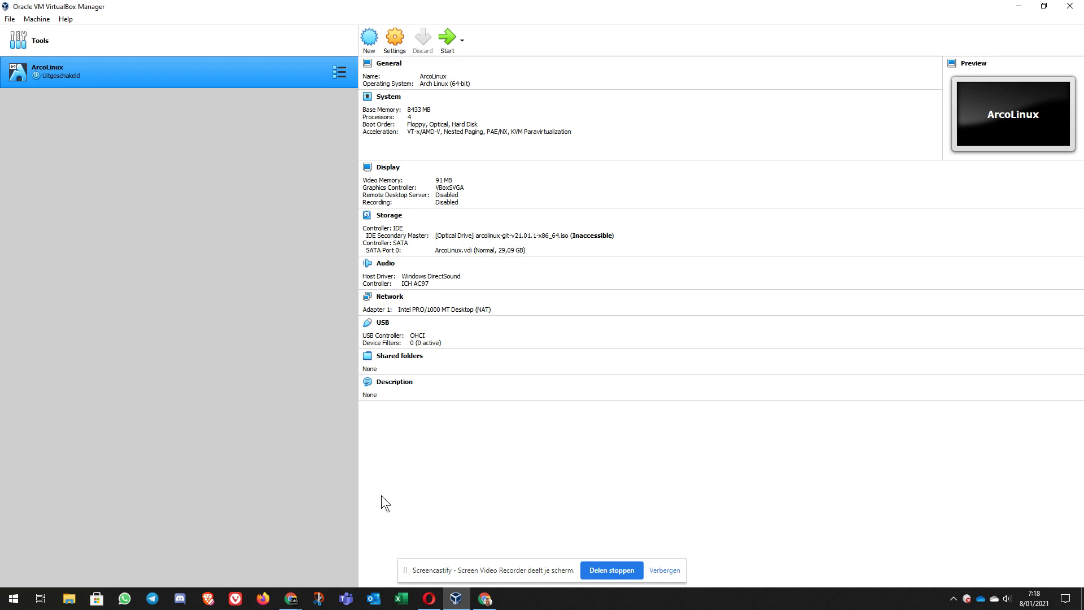
Step: Load arcolinux-v21.01.8-x86_64.iso from Downloads into the VM's optical drive and start the VM
{"action": "left_click", "coordinate": [13, 598]}
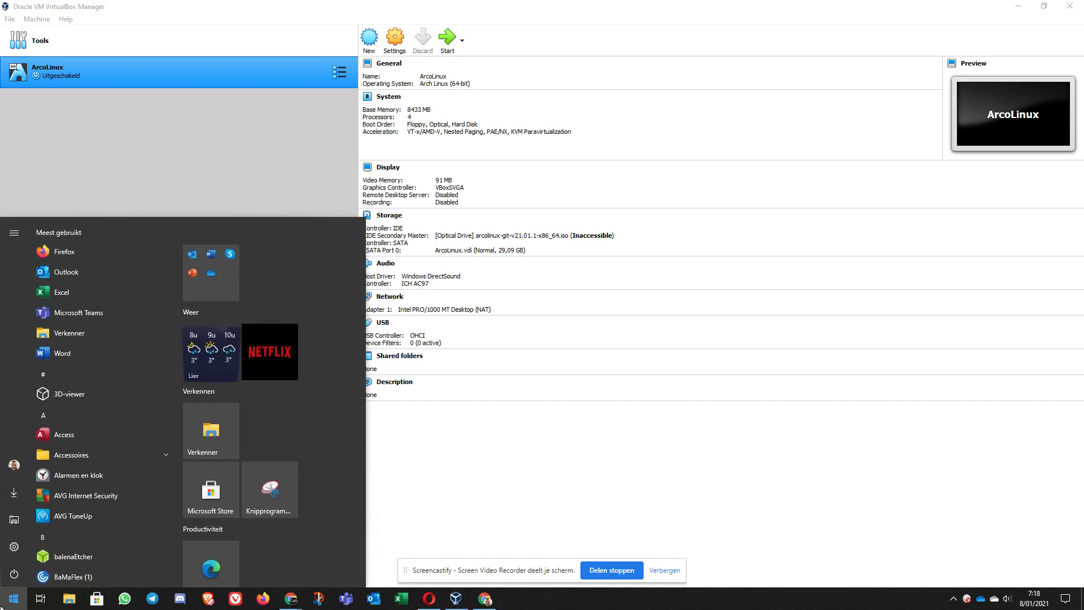
{"action": "left_click", "coordinate": [611, 472]}
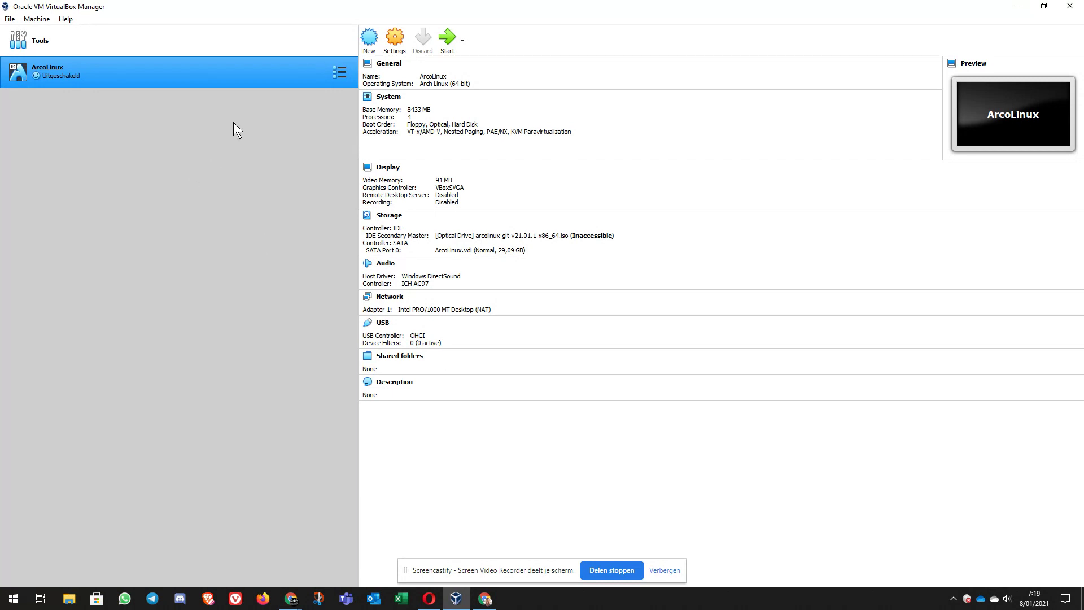
{"action": "left_click", "coordinate": [525, 239]}
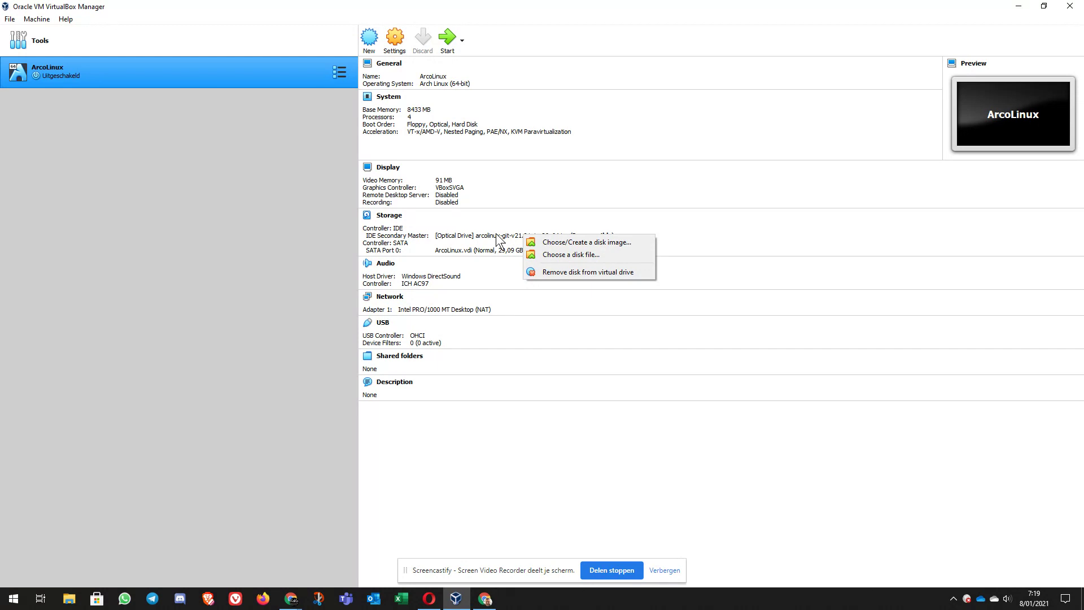
{"action": "left_click", "coordinate": [549, 252]}
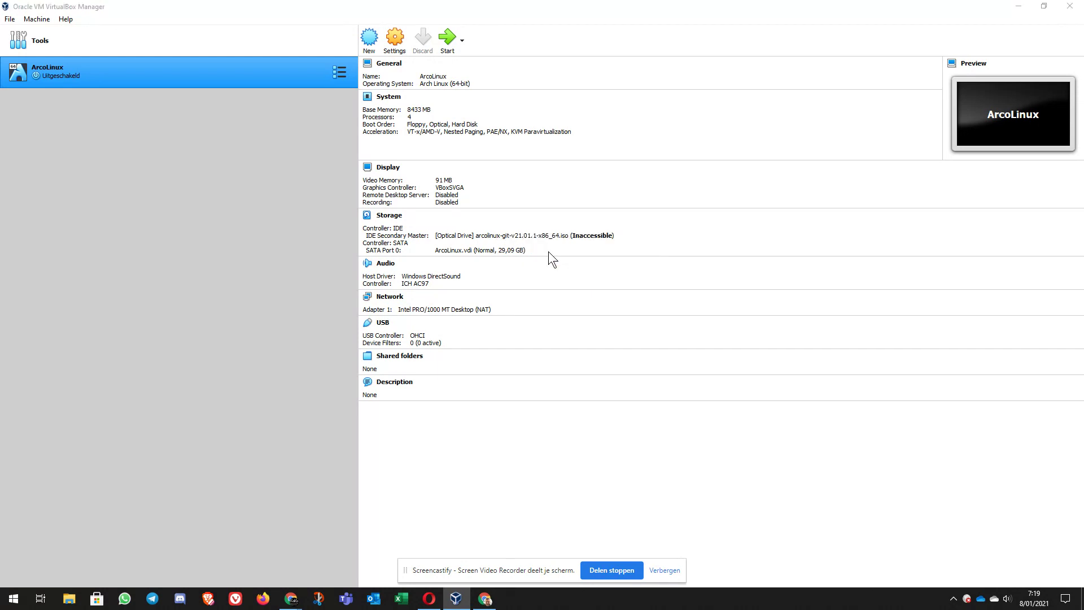
{"action": "left_click", "coordinate": [232, 112]}
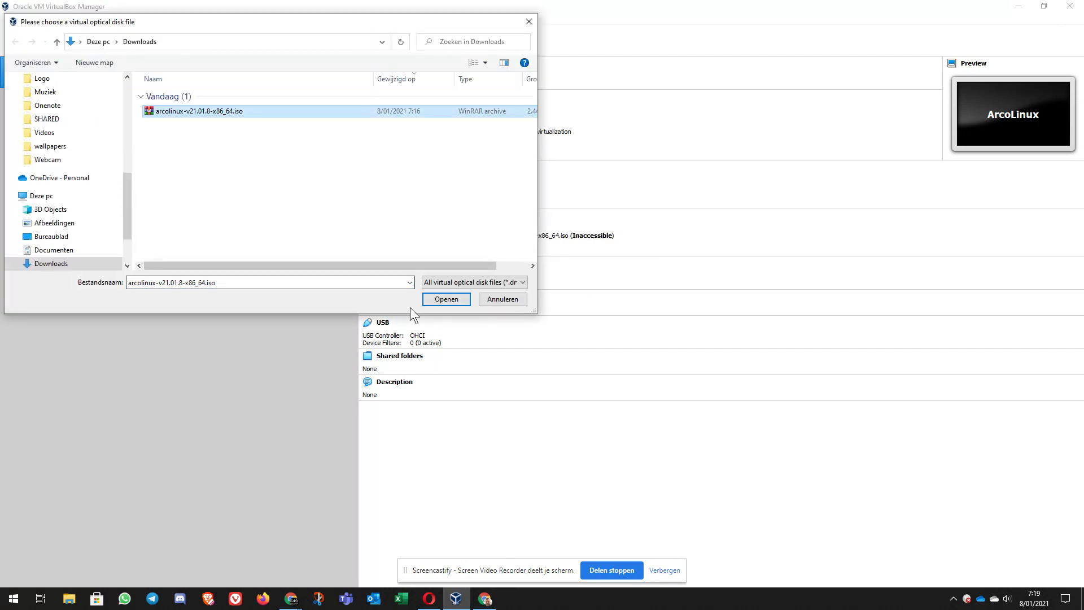
{"action": "left_click", "coordinate": [446, 300]}
{"action": "left_click", "coordinate": [442, 50]}
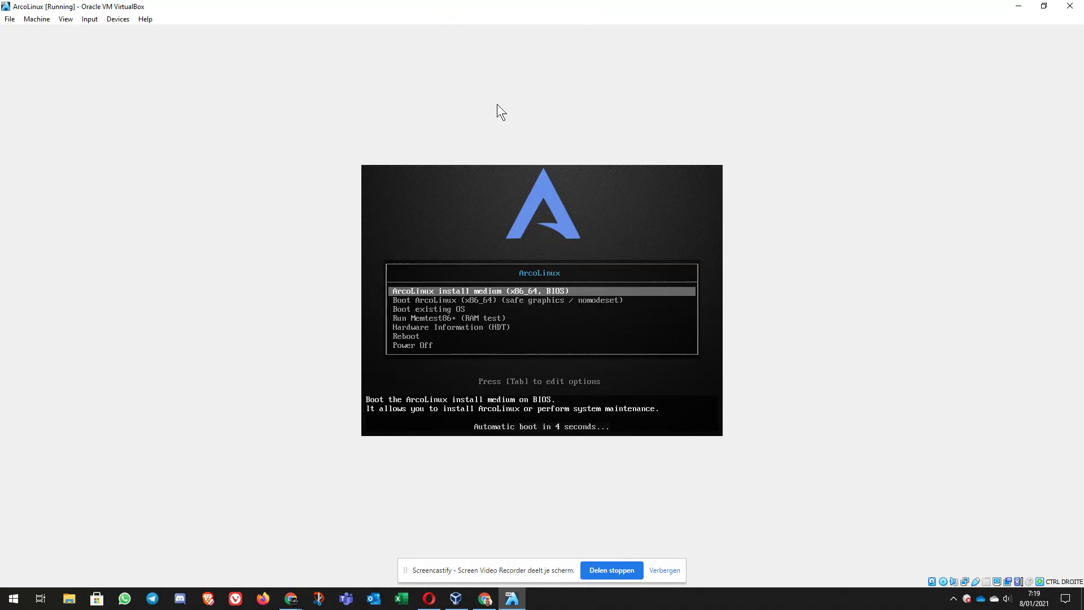
Step: Stop the boot countdown and boot the 'ArcoLinux install medium' entry
{"action": "key", "text": "ctrl+f"}
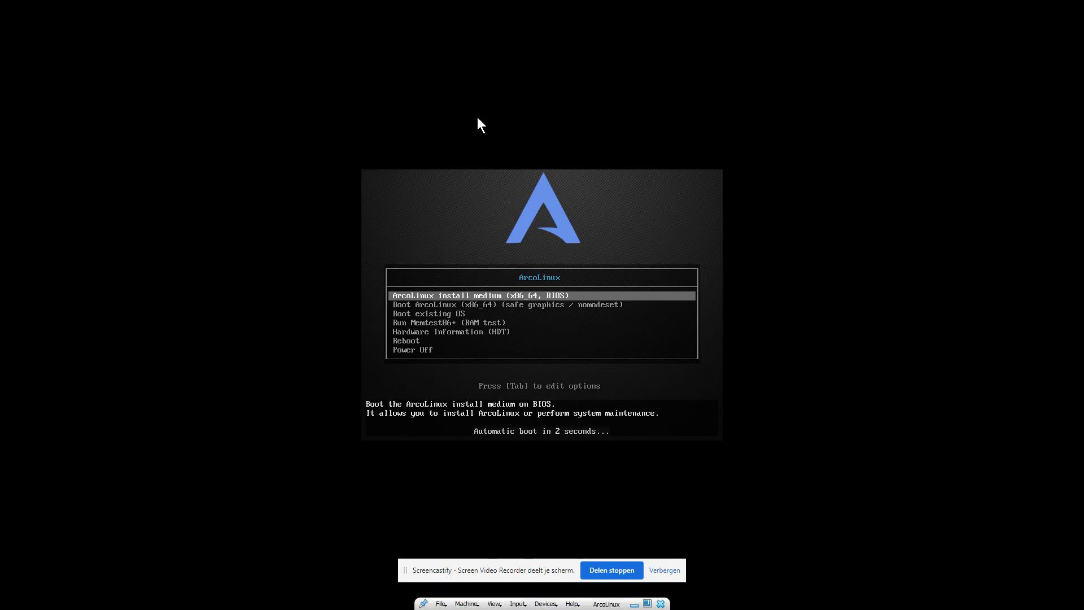
{"action": "key", "text": "Down"}
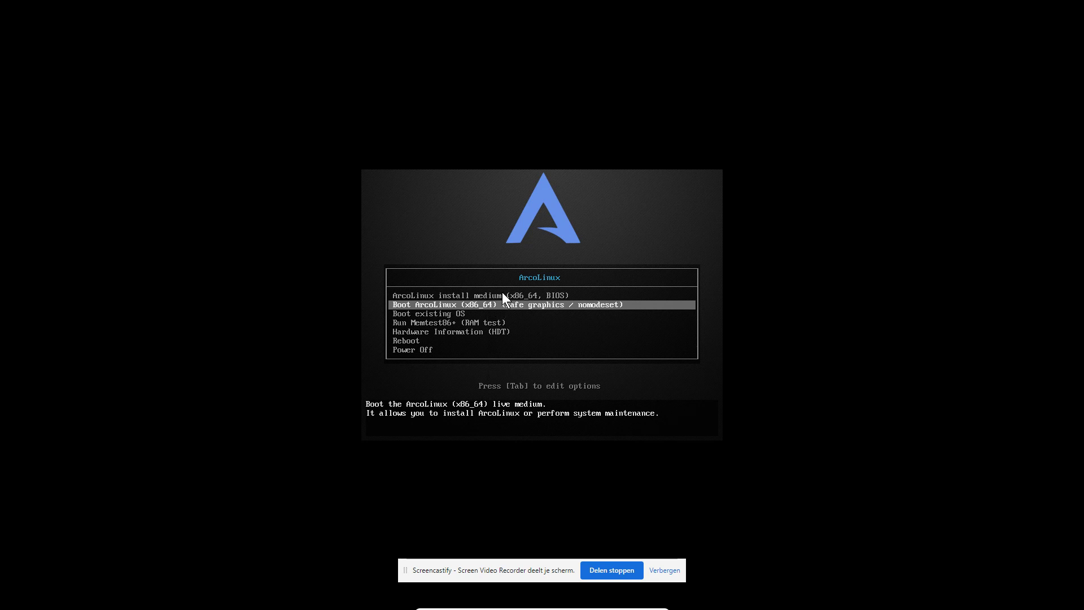
{"action": "key", "text": "Up"}
{"action": "key", "text": "Return"}
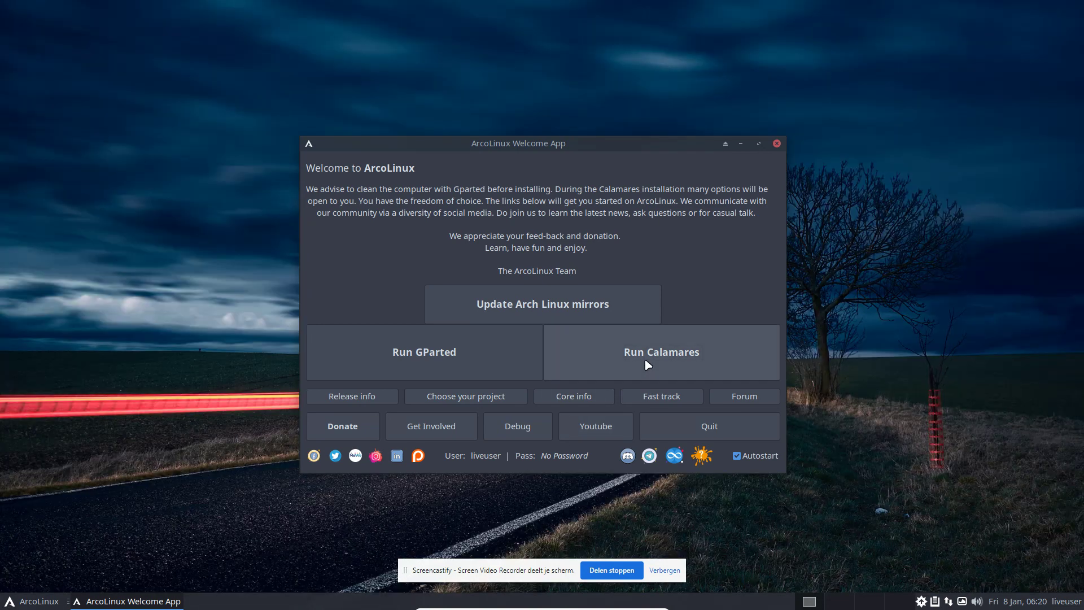
Step: Run Calamares from the ArcoLinux Welcome App
{"action": "left_click", "coordinate": [648, 364]}
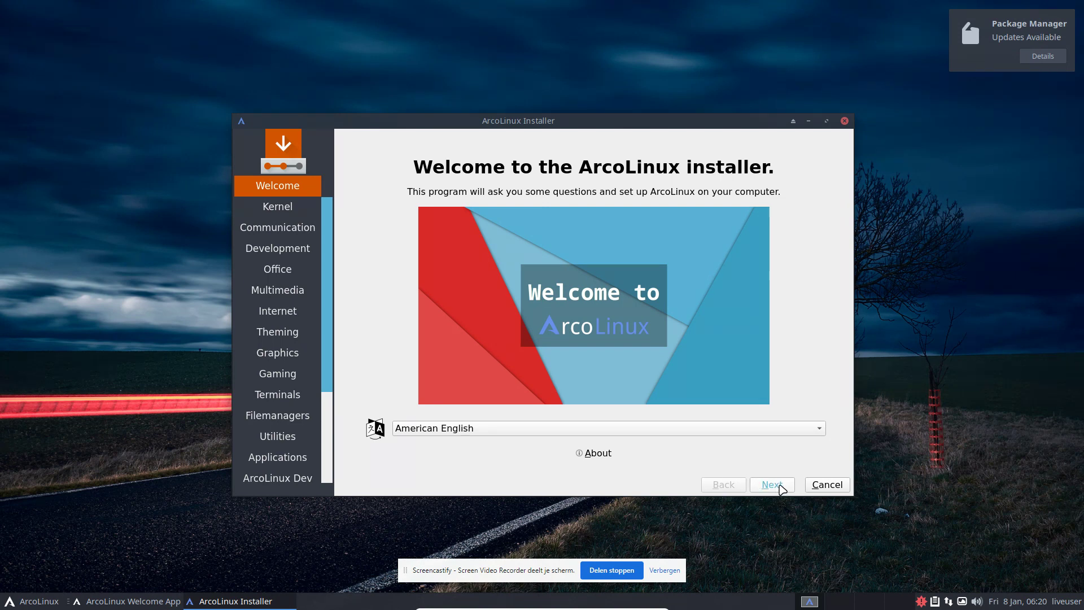
Step: Skip past the welcome page and every package selection page without adding packages
{"action": "left_click", "coordinate": [781, 488]}
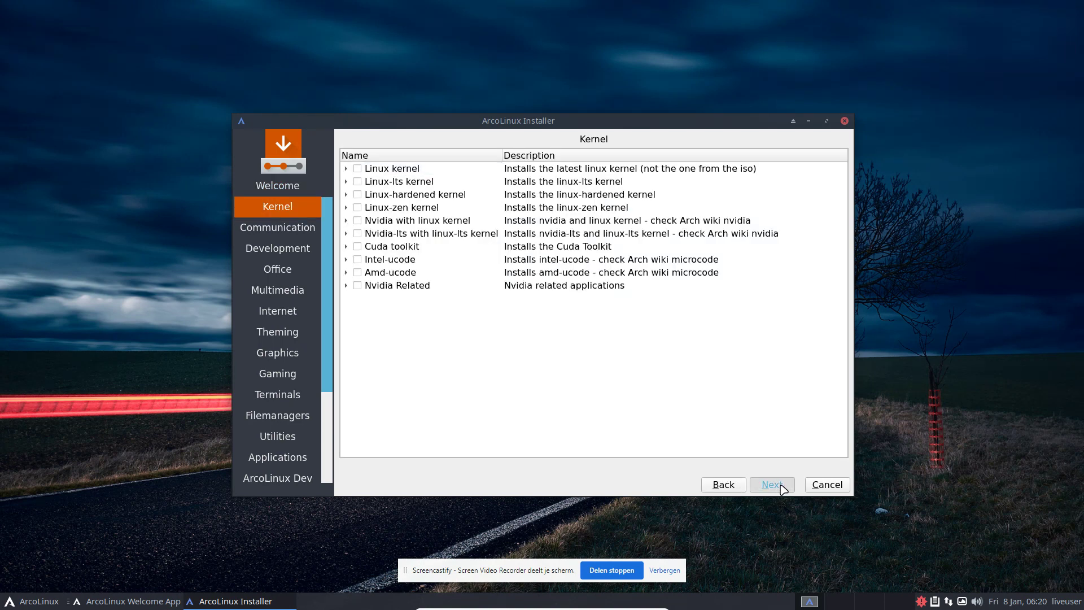
{"action": "left_click", "coordinate": [782, 486]}
{"action": "left_click", "coordinate": [781, 487]}
{"action": "left_click", "coordinate": [781, 487]}
{"action": "left_click", "coordinate": [782, 486]}
{"action": "left_click", "coordinate": [781, 486]}
{"action": "left_click", "coordinate": [782, 487]}
{"action": "left_click", "coordinate": [782, 487]}
{"action": "left_click", "coordinate": [782, 486]}
{"action": "left_click", "coordinate": [782, 486]}
{"action": "left_click", "coordinate": [782, 486]}
{"action": "left_click", "coordinate": [782, 486]}
{"action": "left_click", "coordinate": [783, 487]}
{"action": "left_click", "coordinate": [783, 487]}
{"action": "left_click", "coordinate": [783, 487]}
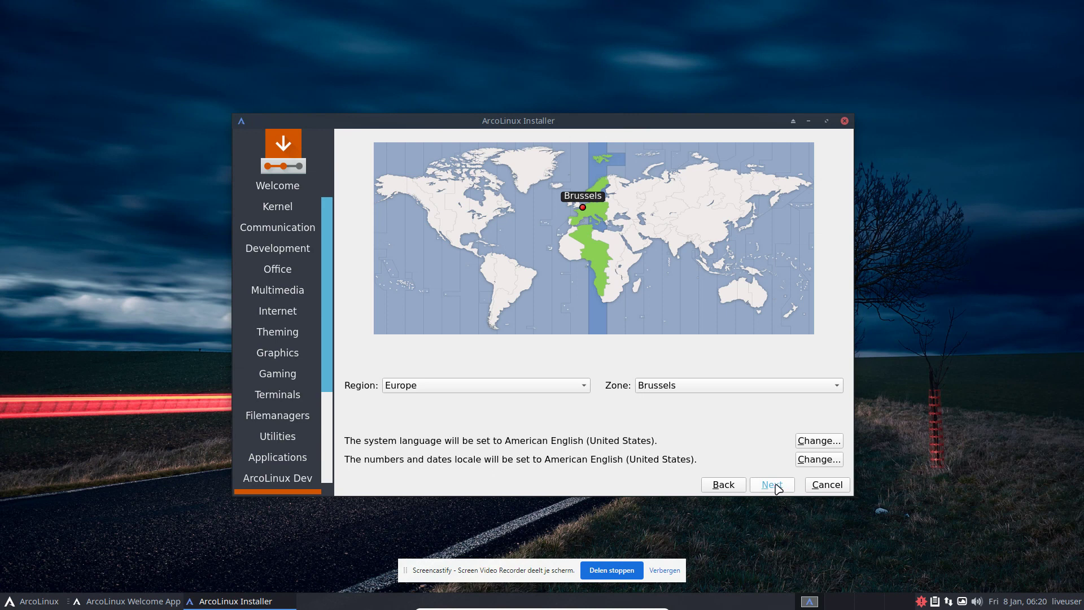
Step: Keep the Europe/Brussels location and choose the Belgian keyboard layout
{"action": "left_click", "coordinate": [778, 487]}
{"action": "scroll", "coordinate": [482, 368], "scroll_direction": "up", "scroll_amount": 6}
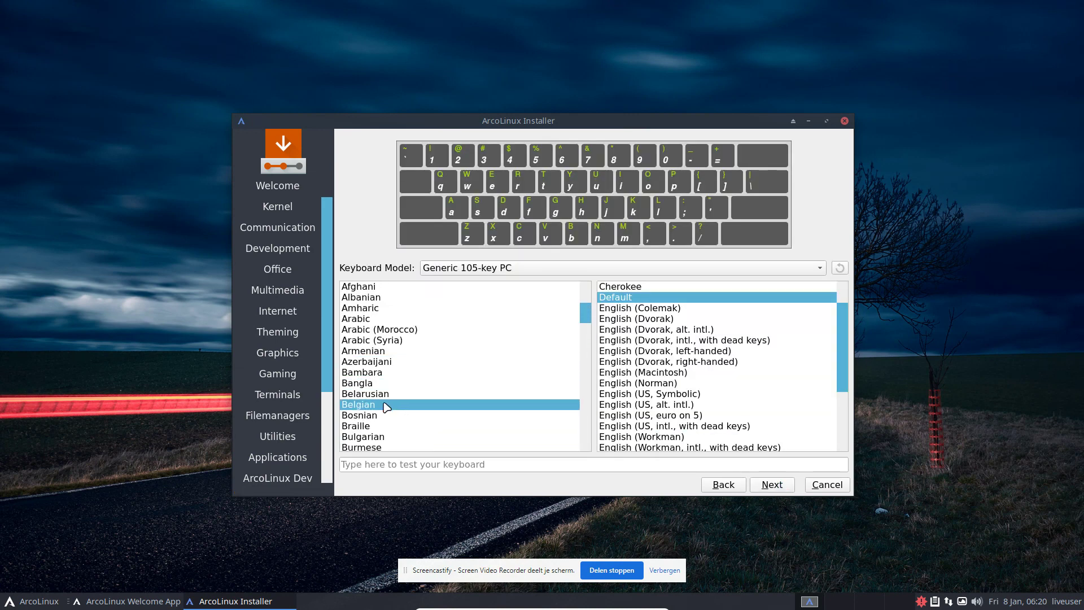
{"action": "left_click", "coordinate": [386, 407]}
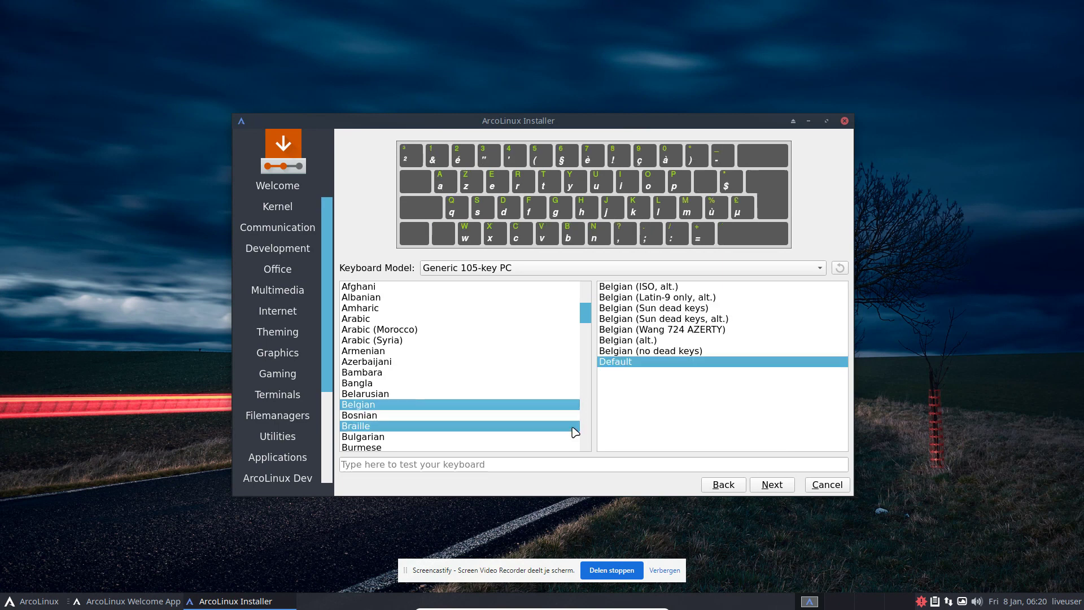
{"action": "left_click", "coordinate": [777, 486]}
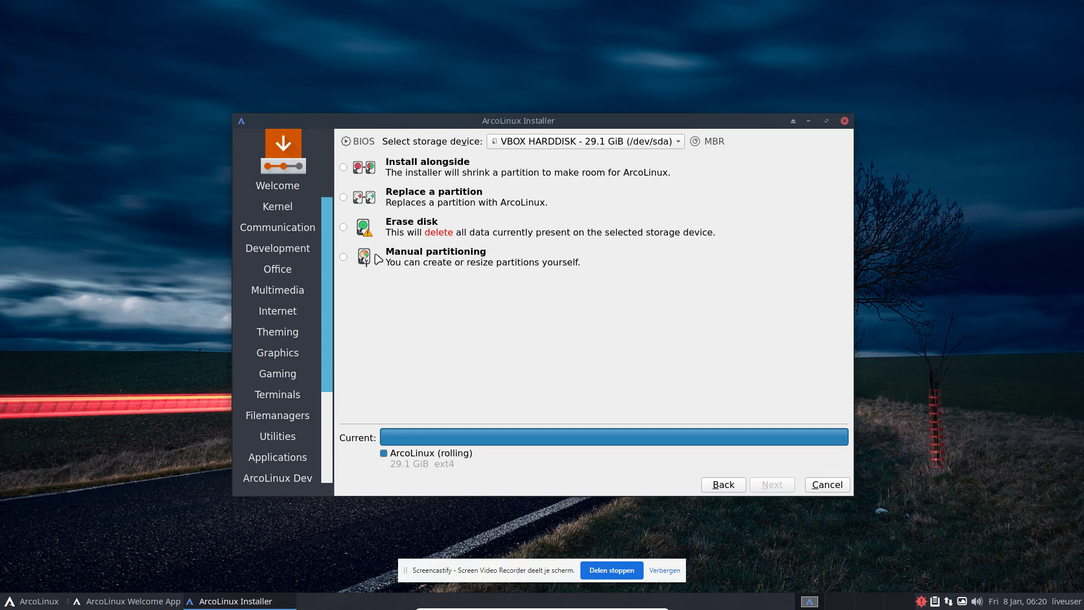
Step: Preview the partitioning options, then choose Manual partitioning and open the partition editor
{"action": "left_click", "coordinate": [398, 236]}
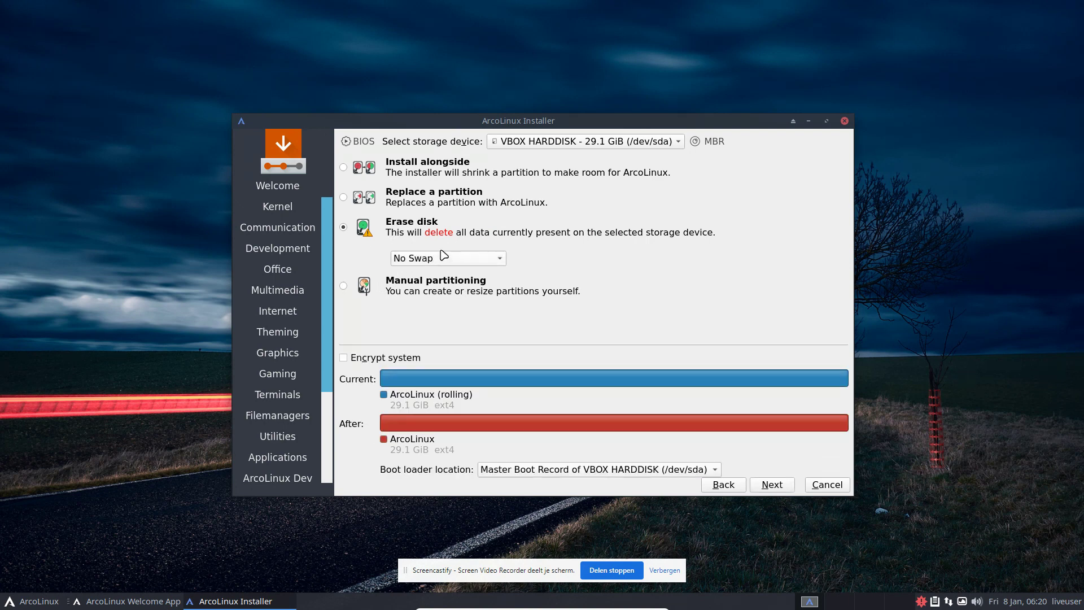
{"action": "left_click", "coordinate": [424, 176]}
{"action": "left_click", "coordinate": [421, 204]}
{"action": "left_click", "coordinate": [419, 230]}
{"action": "left_click", "coordinate": [408, 288]}
{"action": "left_click", "coordinate": [772, 485]}
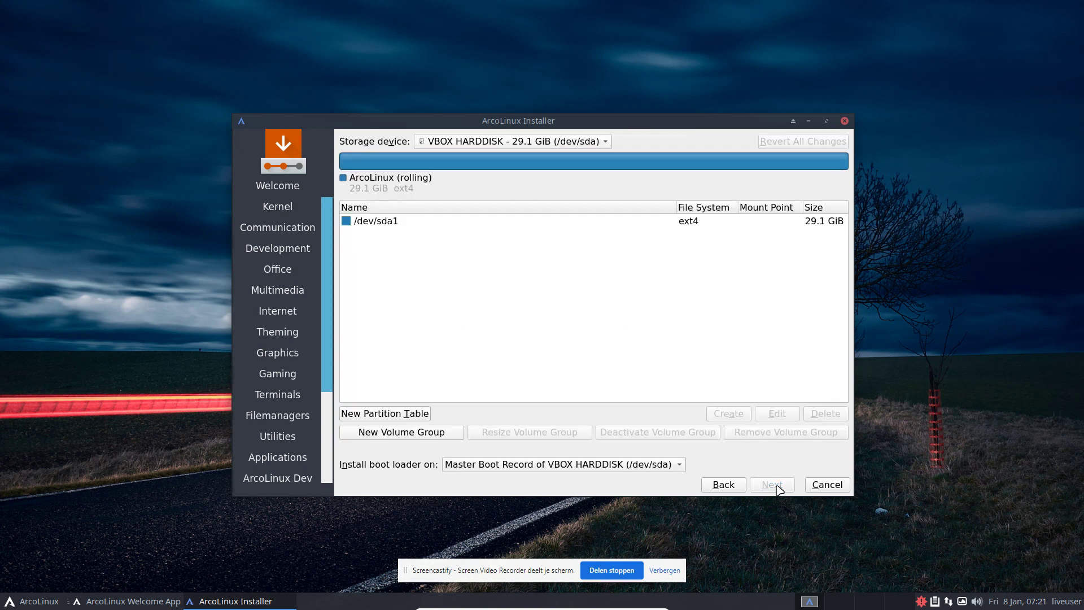
{"action": "left_click", "coordinate": [61, 600]}
{"action": "left_click", "coordinate": [61, 528]}
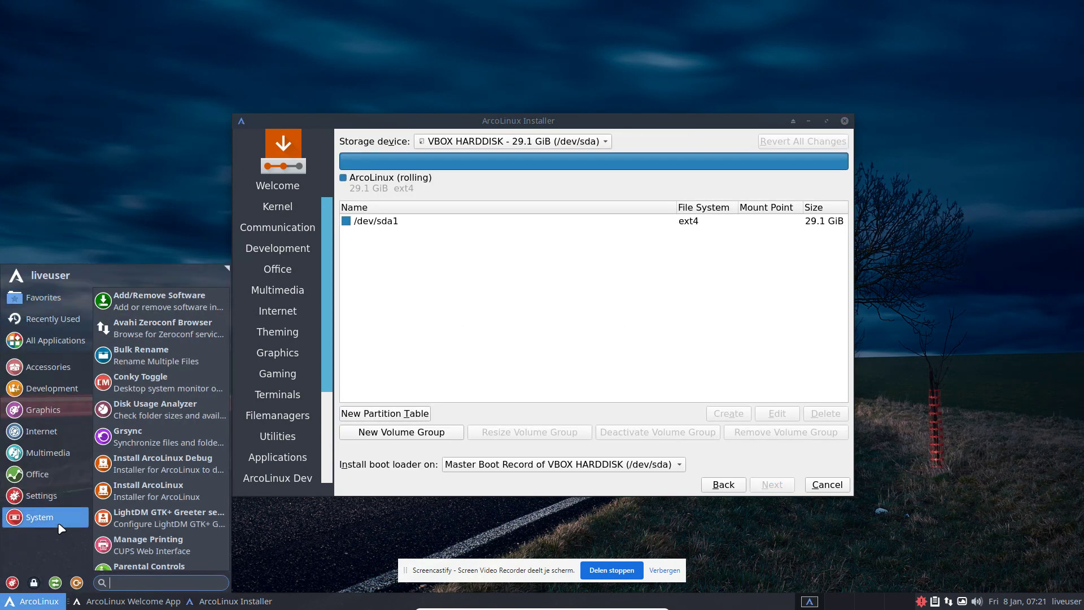
Step: Launch Vivaldi, decline the default-browser prompt, and load arcolinux.com
{"action": "mouse_move", "coordinate": [45, 431]}
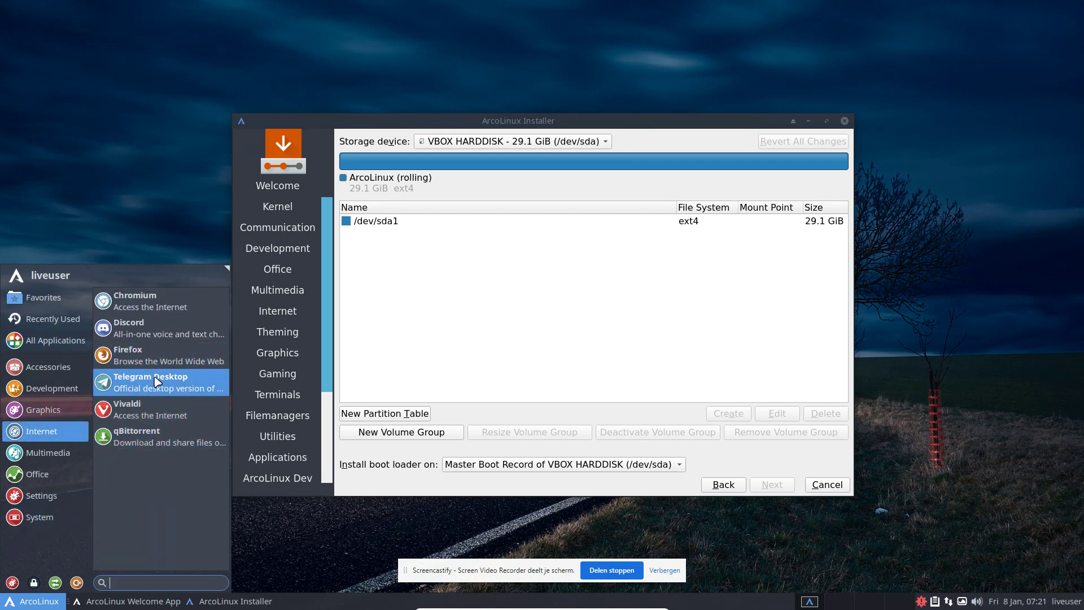
{"action": "left_click", "coordinate": [511, 402]}
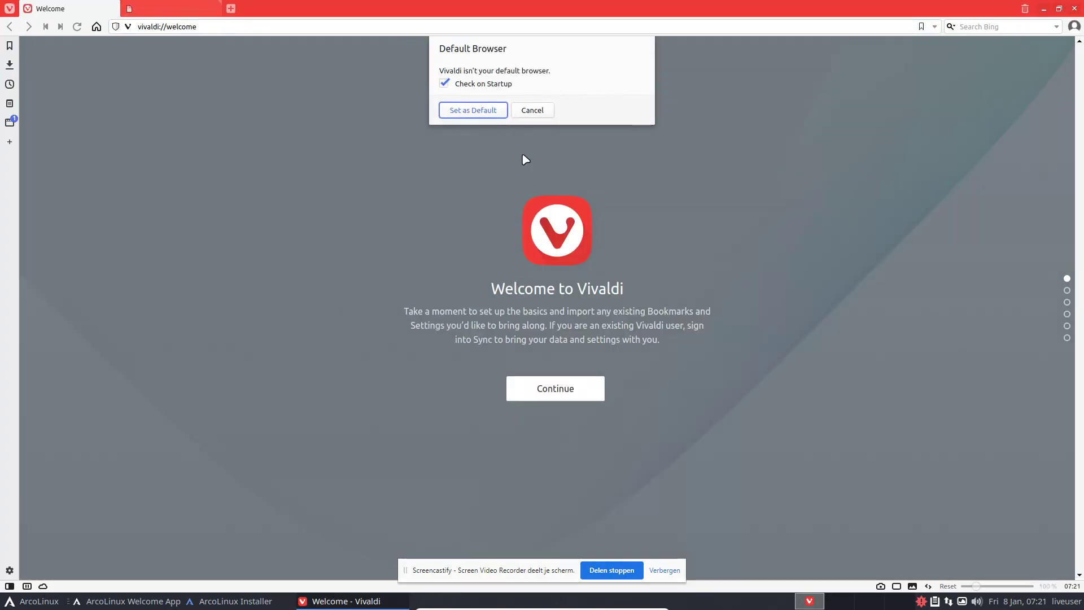
{"action": "left_click", "coordinate": [532, 110]}
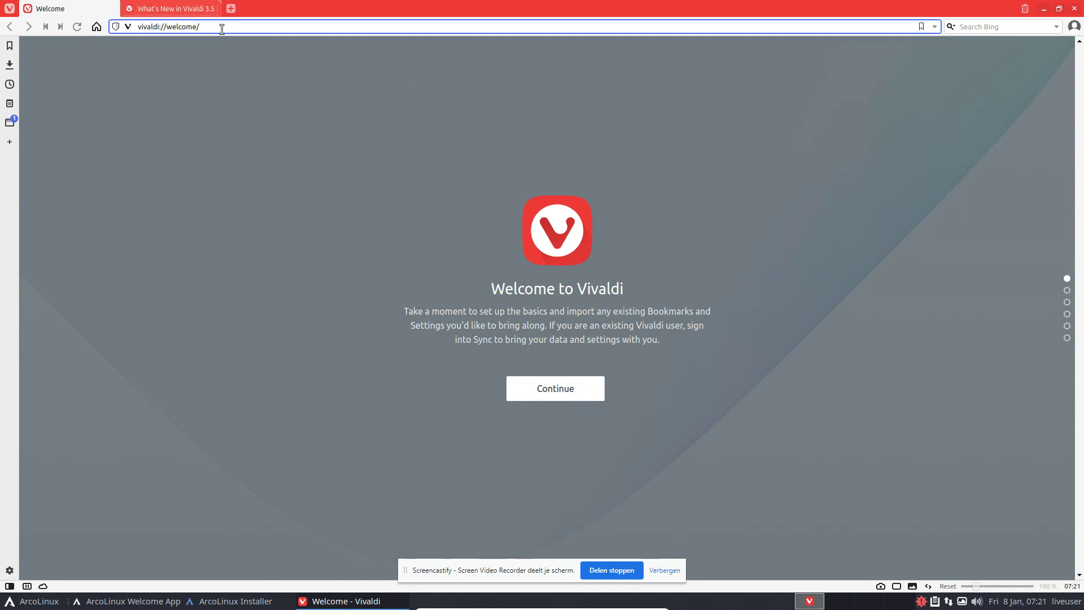
{"action": "key", "text": "BackSpace"}
{"action": "key", "text": "BackSpace"}
{"action": "key", "text": "BackSpace"}
{"action": "key", "text": "BackSpace"}
{"action": "key", "text": "BackSpace"}
{"action": "key", "text": "BackSpace"}
{"action": "key", "text": "BackSpace"}
{"action": "key", "text": "BackSpace"}
{"action": "key", "text": "BackSpace"}
{"action": "key", "text": "BackSpace"}
{"action": "key", "text": "BackSpace"}
{"action": "key", "text": "BackSpace"}
{"action": "key", "text": "BackSpace"}
{"action": "key", "text": "BackSpace"}
{"action": "key", "text": "BackSpace"}
{"action": "key", "text": "BackSpace"}
{"action": "key", "text": "BackSpace"}
{"action": "key", "text": "BackSpace"}
{"action": "type", "text": "arcolinux.com"}
{"action": "key", "text": "Return"}
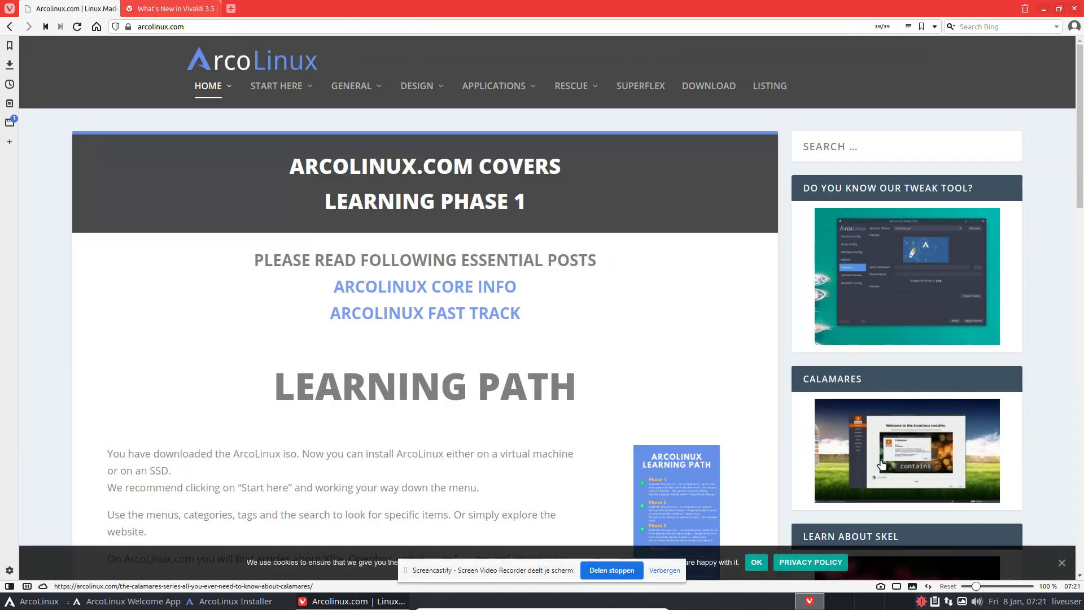
Step: Open the Calamares Series article, scroll through it, and dismiss the keyring and cookie prompts
{"action": "left_click", "coordinate": [895, 460]}
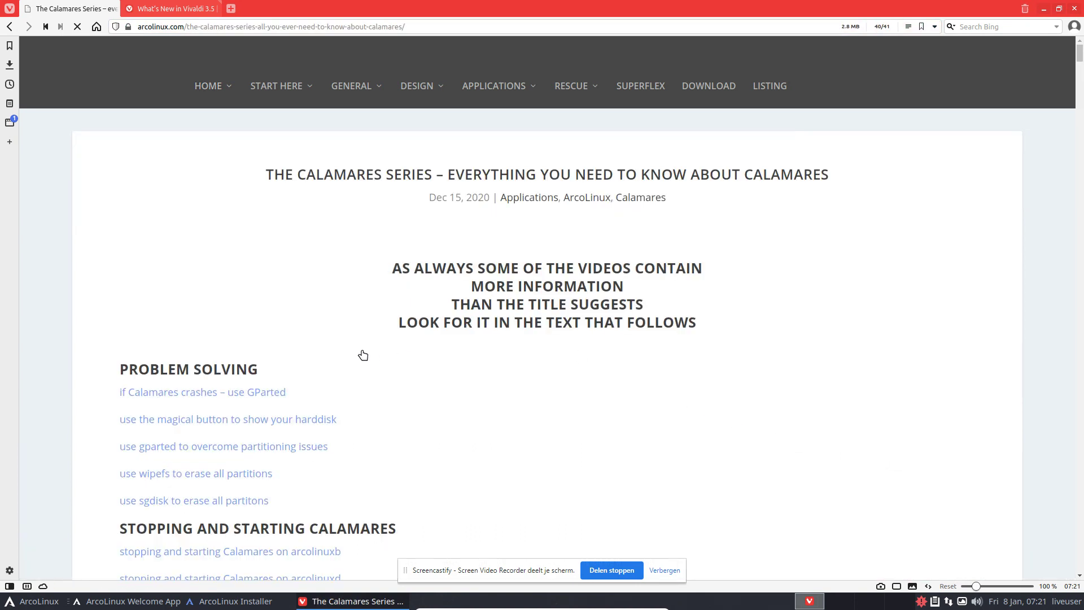
{"action": "scroll", "coordinate": [429, 443], "scroll_direction": "down", "scroll_amount": 1}
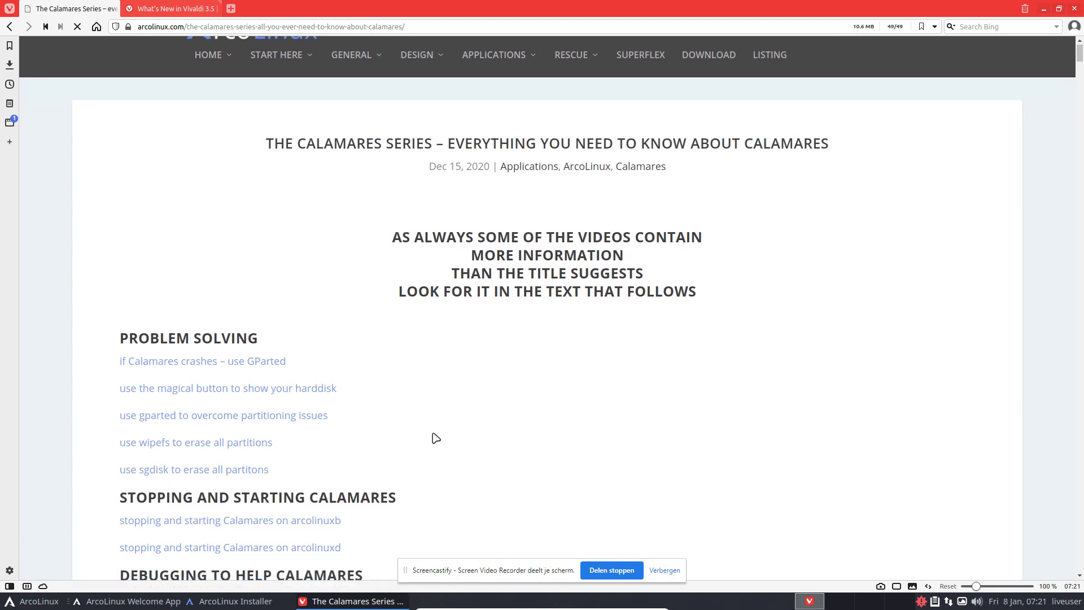
{"action": "scroll", "coordinate": [485, 480], "scroll_direction": "down", "scroll_amount": 3}
{"action": "scroll", "coordinate": [487, 480], "scroll_direction": "down", "scroll_amount": 2}
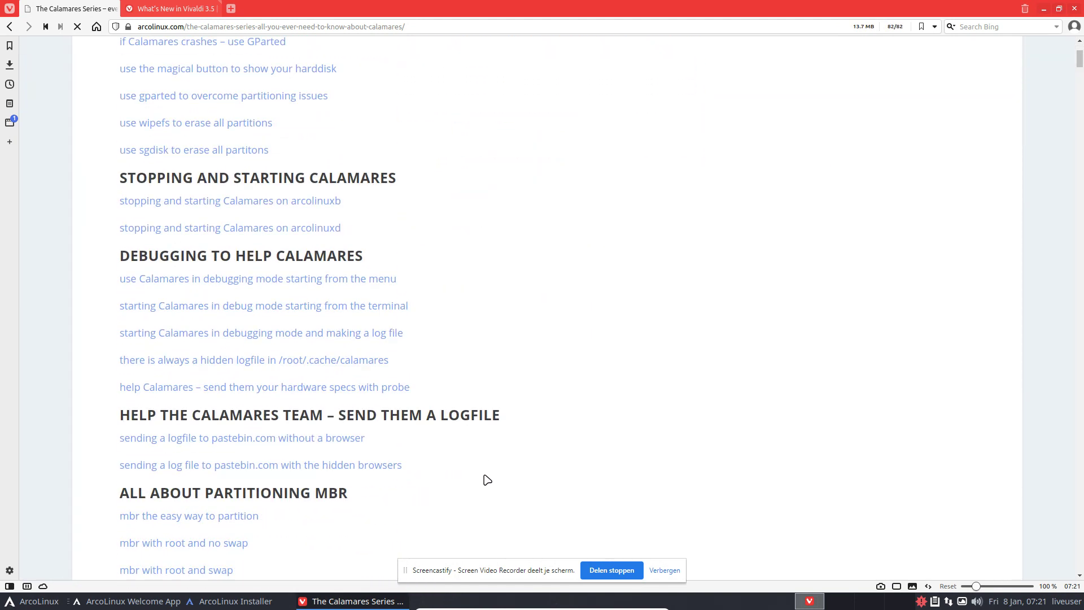
{"action": "scroll", "coordinate": [487, 480], "scroll_direction": "down", "scroll_amount": 3}
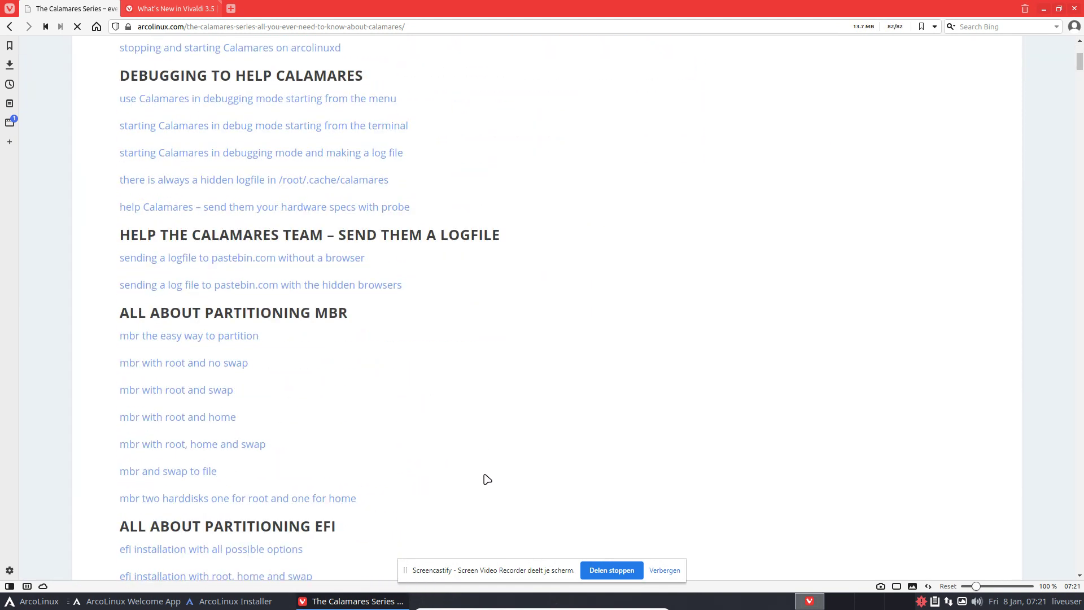
{"action": "scroll", "coordinate": [487, 480], "scroll_direction": "down", "scroll_amount": 4}
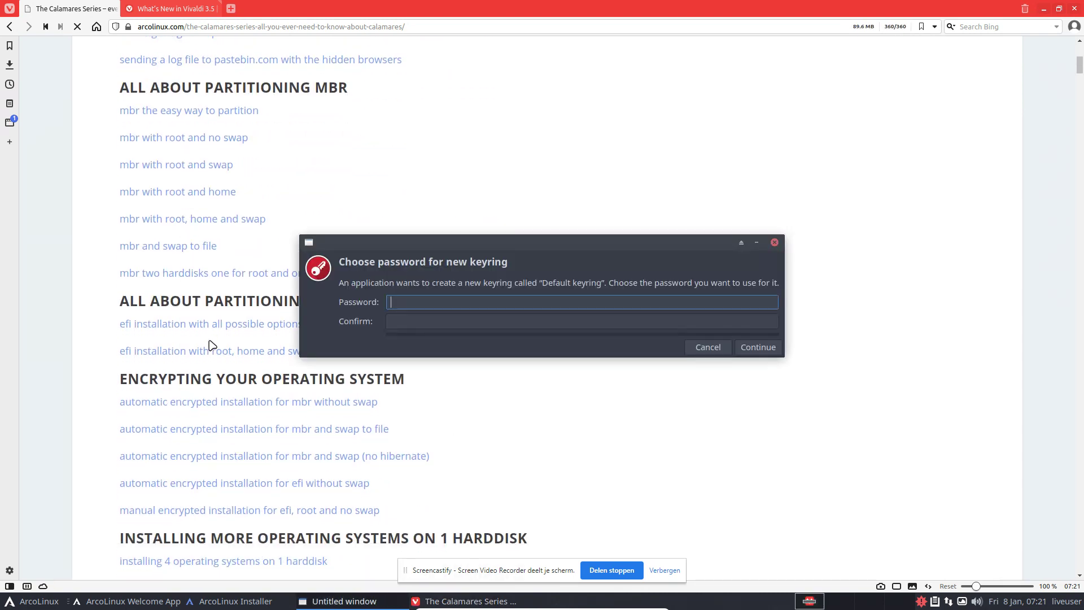
{"action": "left_click", "coordinate": [758, 347]}
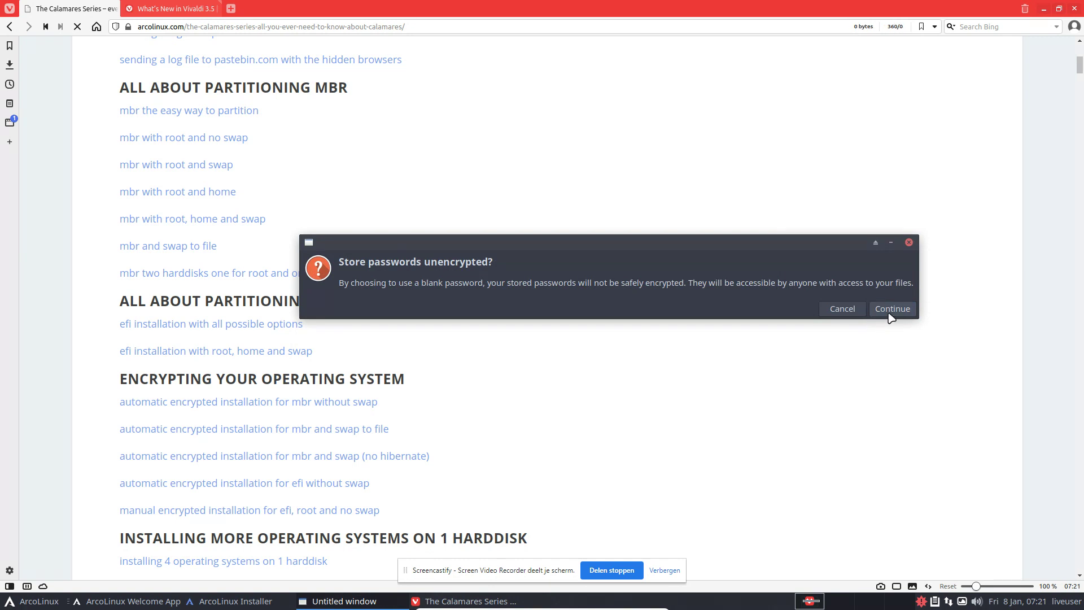
{"action": "left_click", "coordinate": [891, 310]}
{"action": "scroll", "coordinate": [544, 430], "scroll_direction": "down", "scroll_amount": 3}
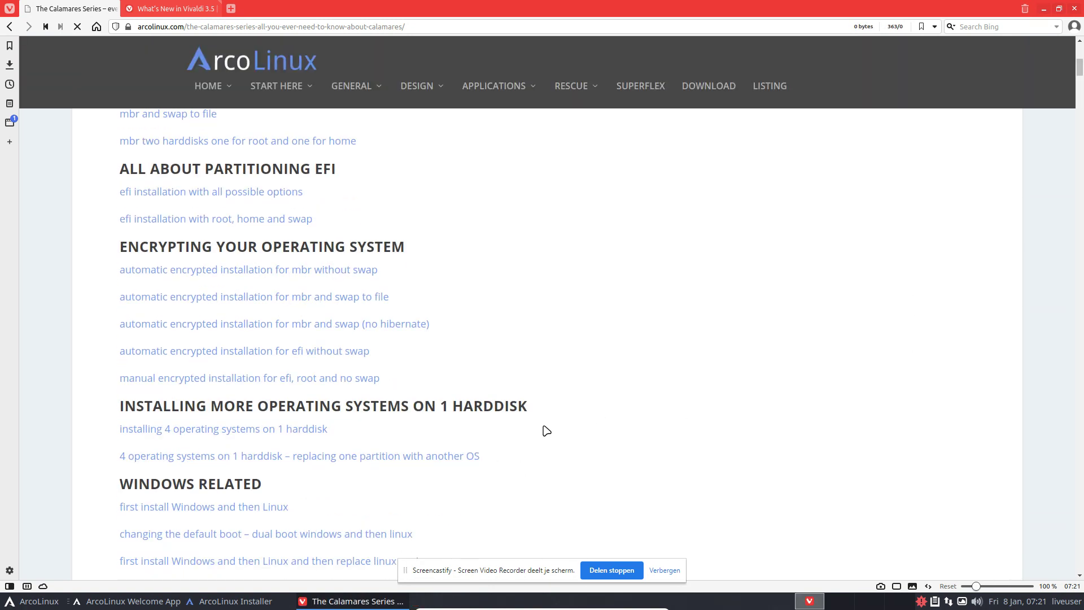
{"action": "left_click", "coordinate": [756, 563]}
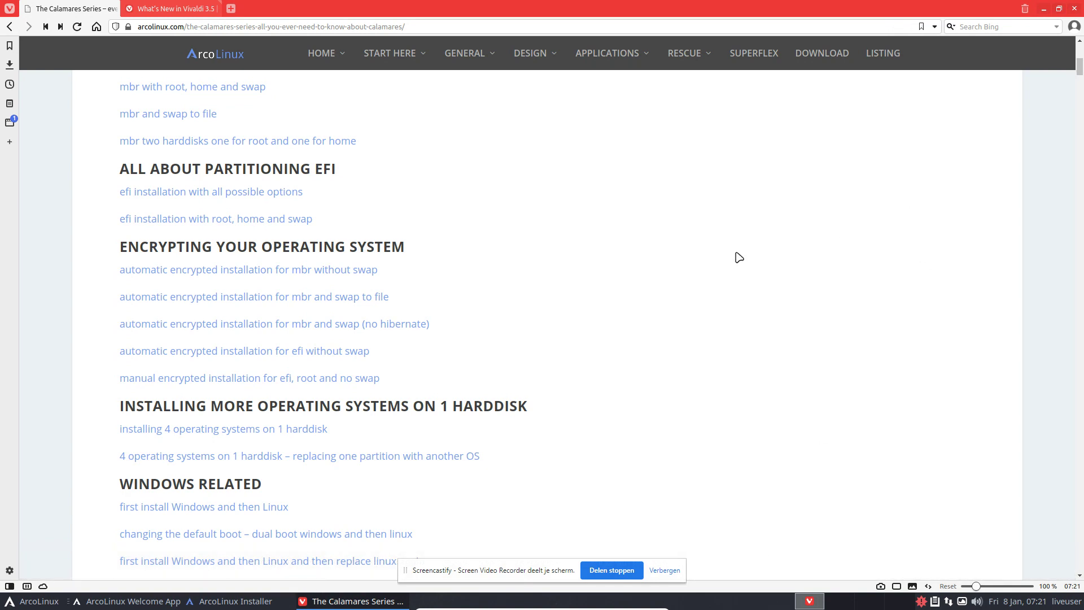
Step: Search the page for 'btrfs', then minimize Vivaldi and select /dev/sda1 in the installer
{"action": "key", "text": "ctrl+f"}
{"action": "type", "text": "btrfs"}
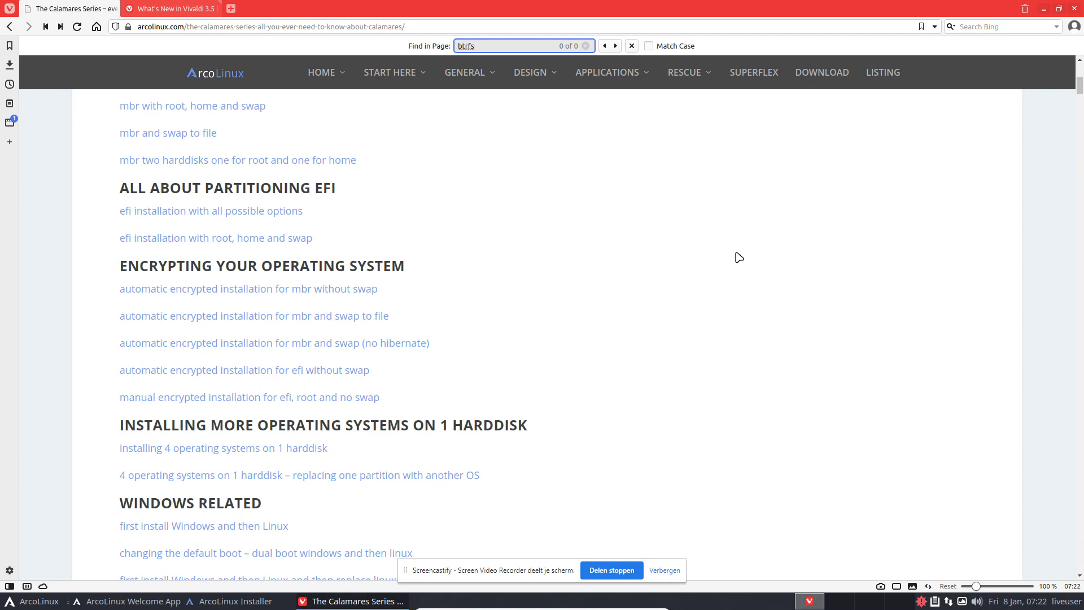
{"action": "left_click", "coordinate": [1043, 9]}
{"action": "left_click", "coordinate": [454, 226]}
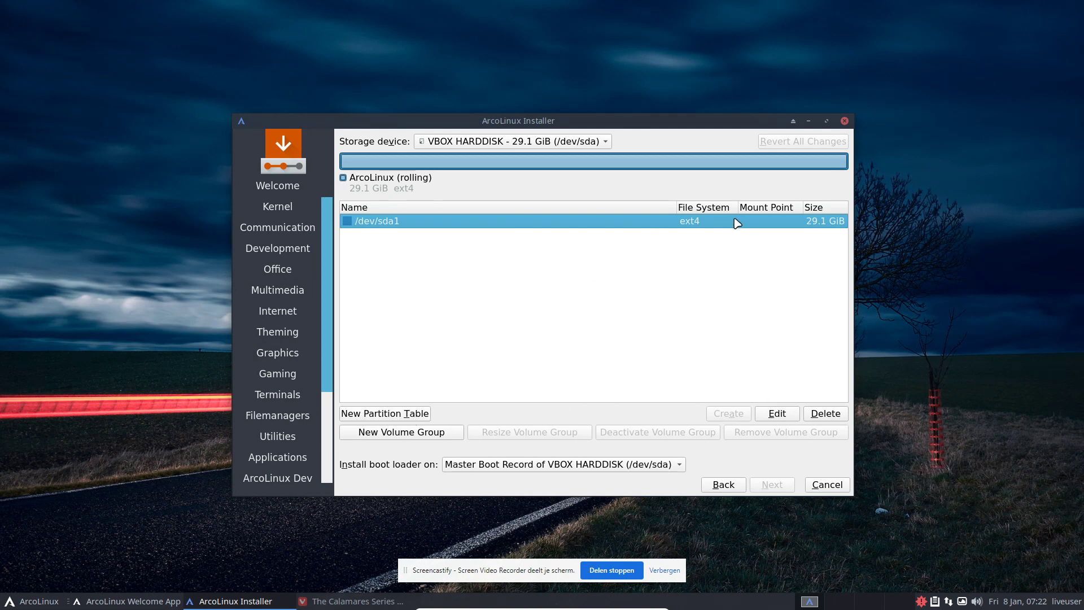
Step: Create a new Master Boot Record partition table on the VBOX disk and select the free space
{"action": "left_click", "coordinate": [413, 416]}
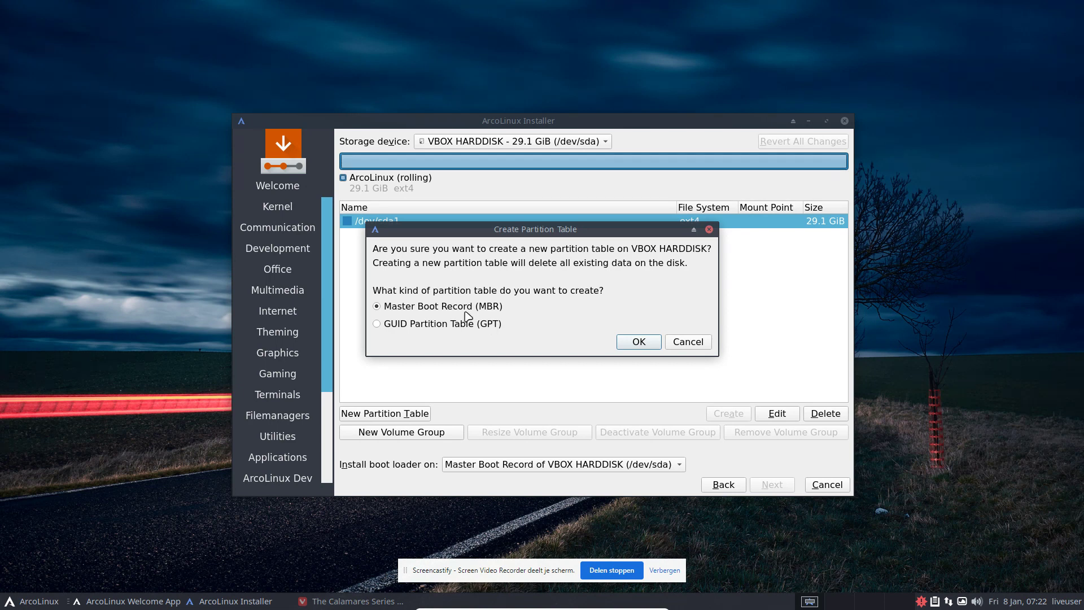
{"action": "left_click", "coordinate": [625, 345]}
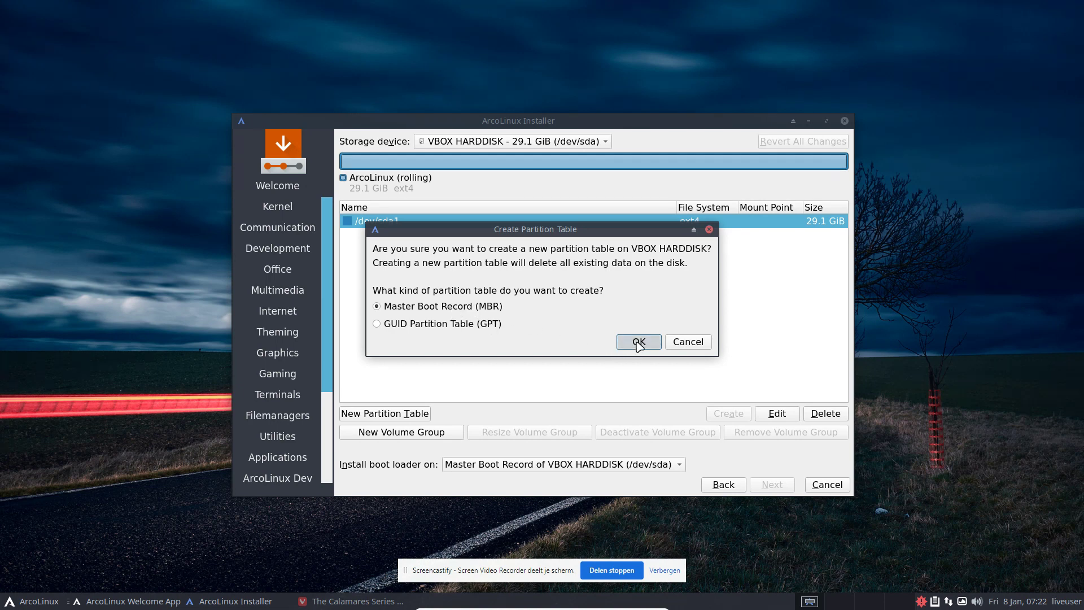
{"action": "left_click", "coordinate": [395, 227]}
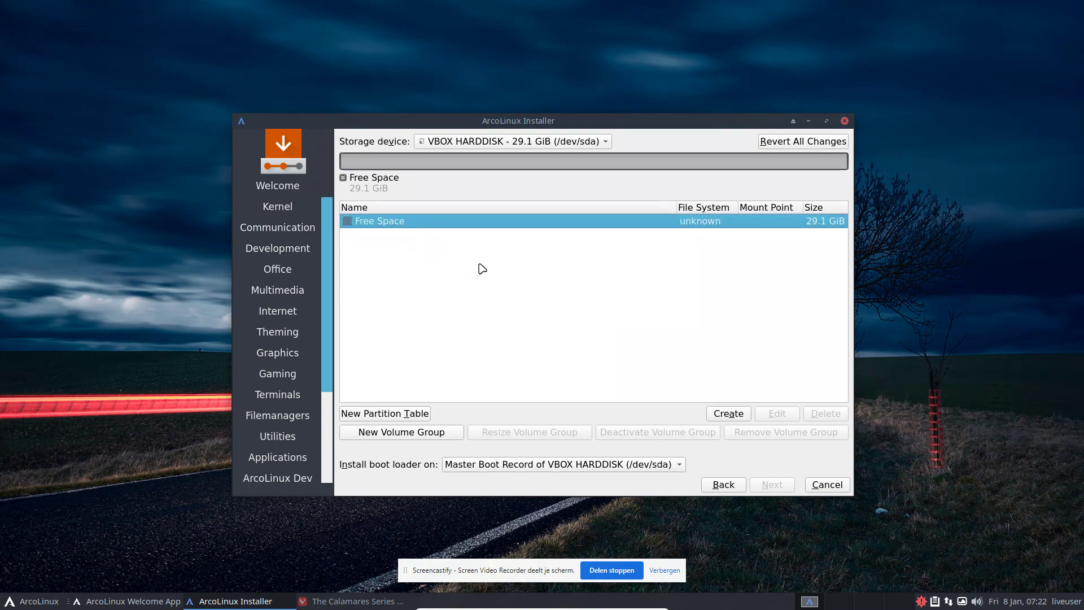
Step: Create a partition over the full 29.1 GiB with file system btrfs and mount point /
{"action": "left_click", "coordinate": [733, 417]}
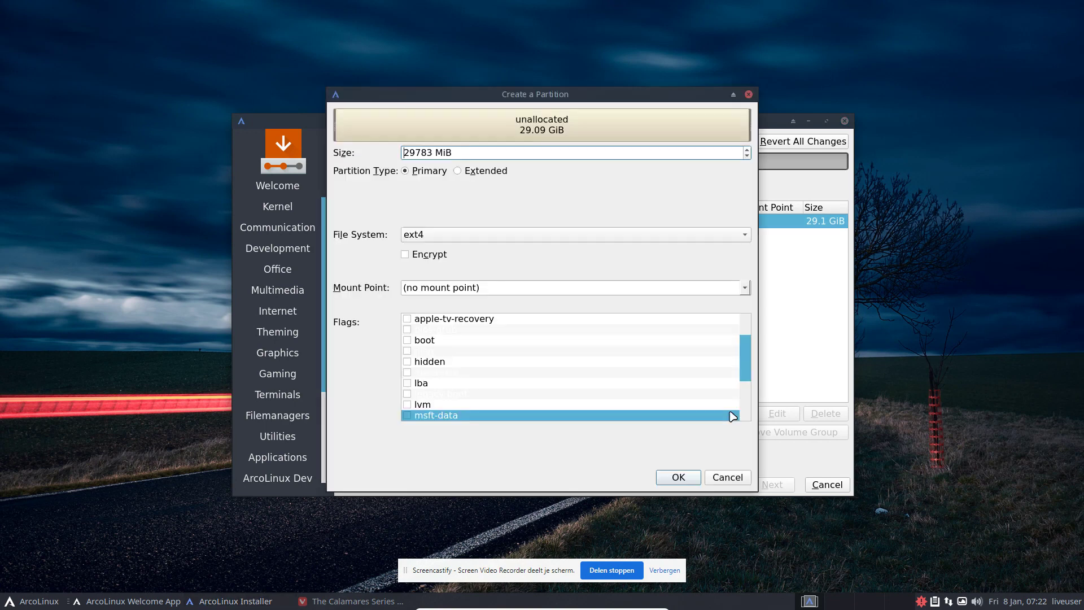
{"action": "left_click", "coordinate": [462, 242]}
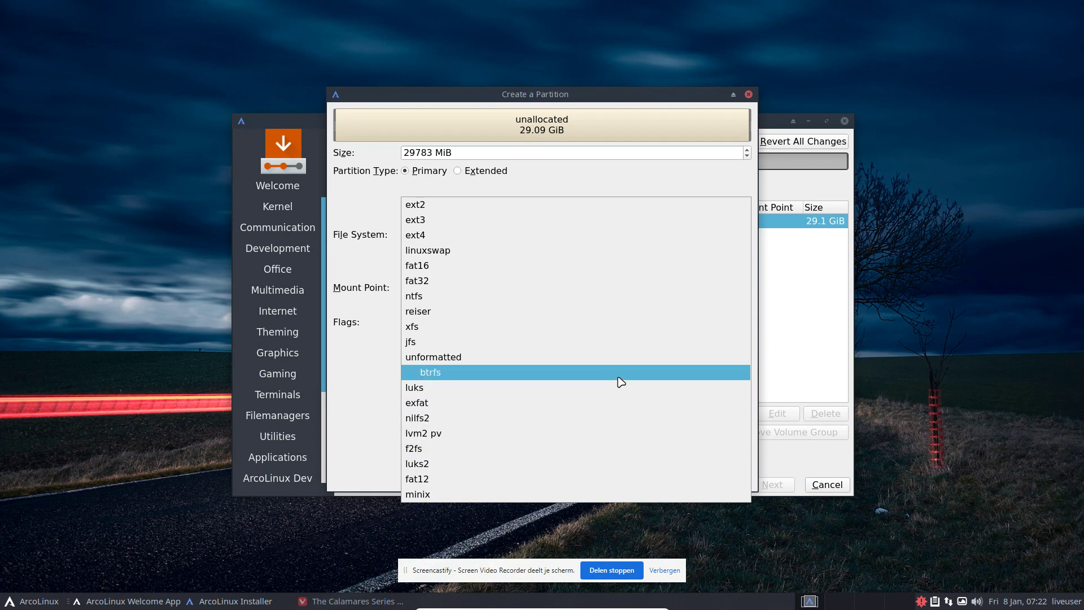
{"action": "left_click", "coordinate": [462, 373]}
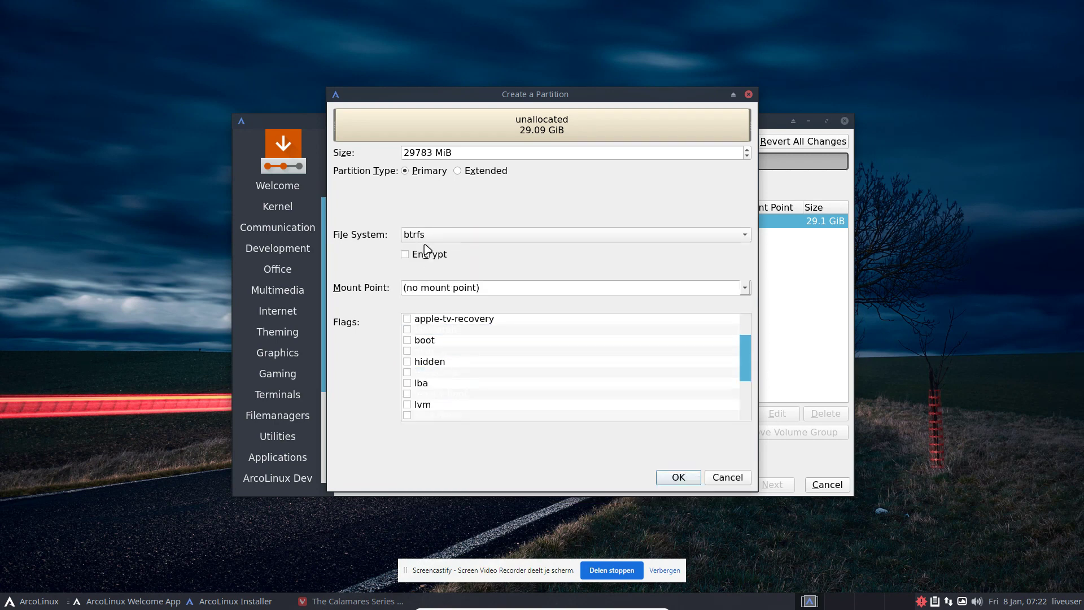
{"action": "left_click", "coordinate": [747, 290]}
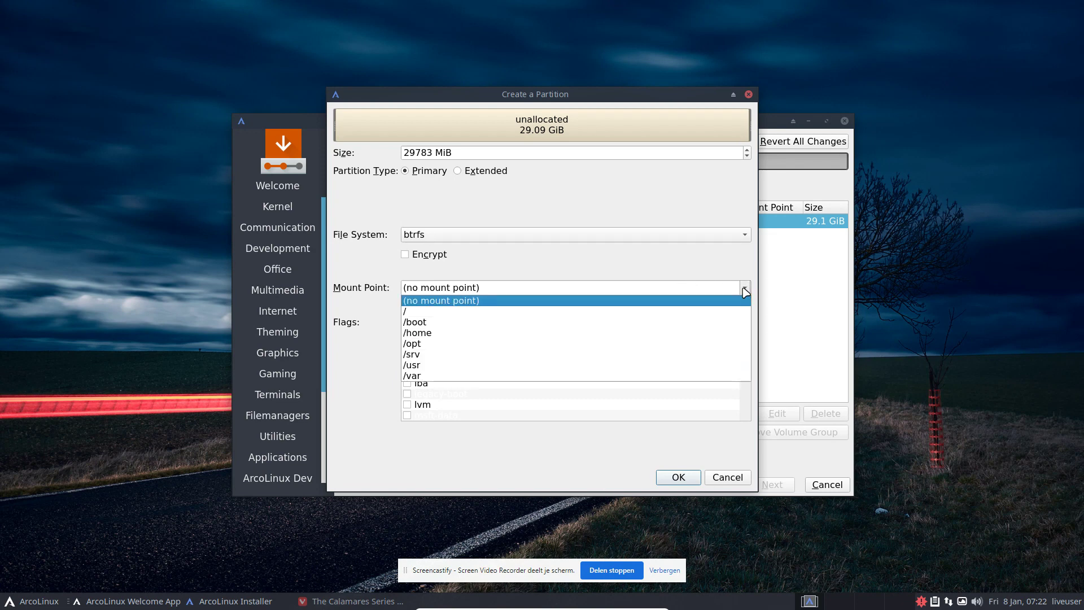
{"action": "left_click", "coordinate": [635, 317]}
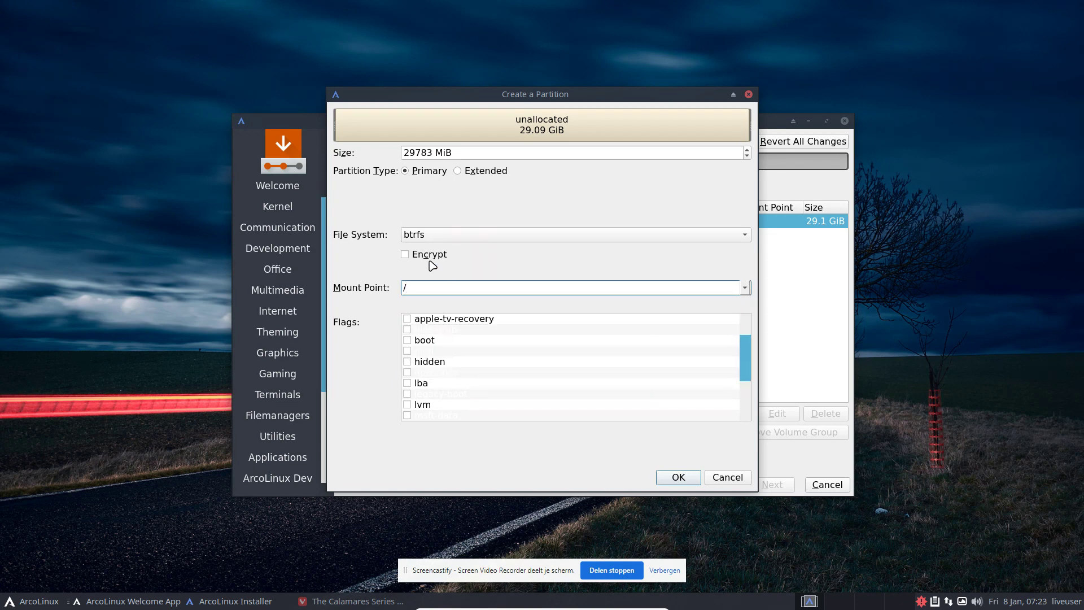
{"action": "left_click", "coordinate": [678, 477]}
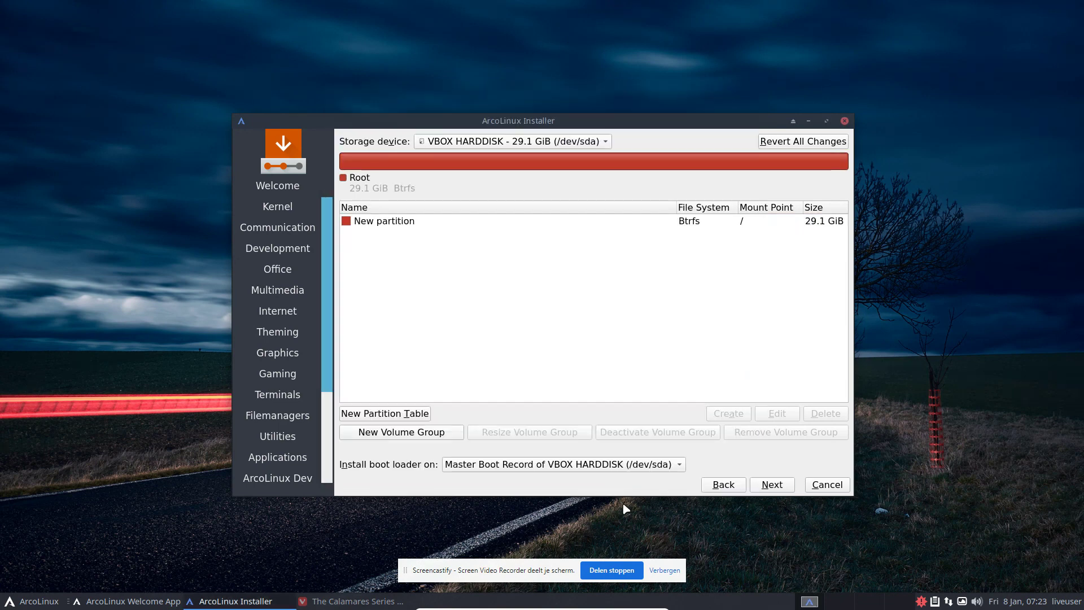
{"action": "left_click", "coordinate": [687, 223]}
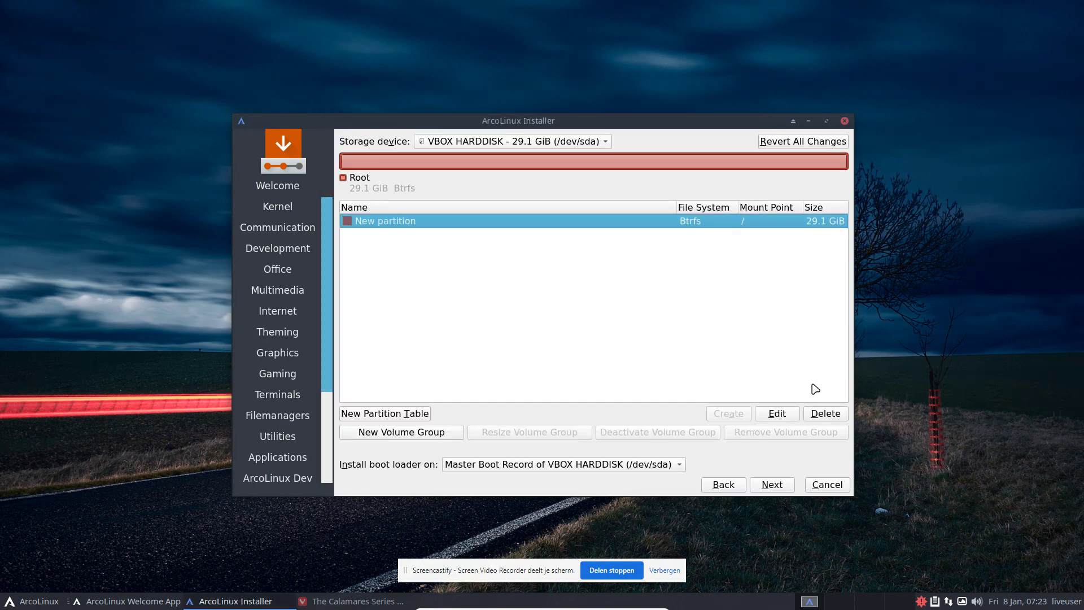
{"action": "left_click", "coordinate": [784, 415]}
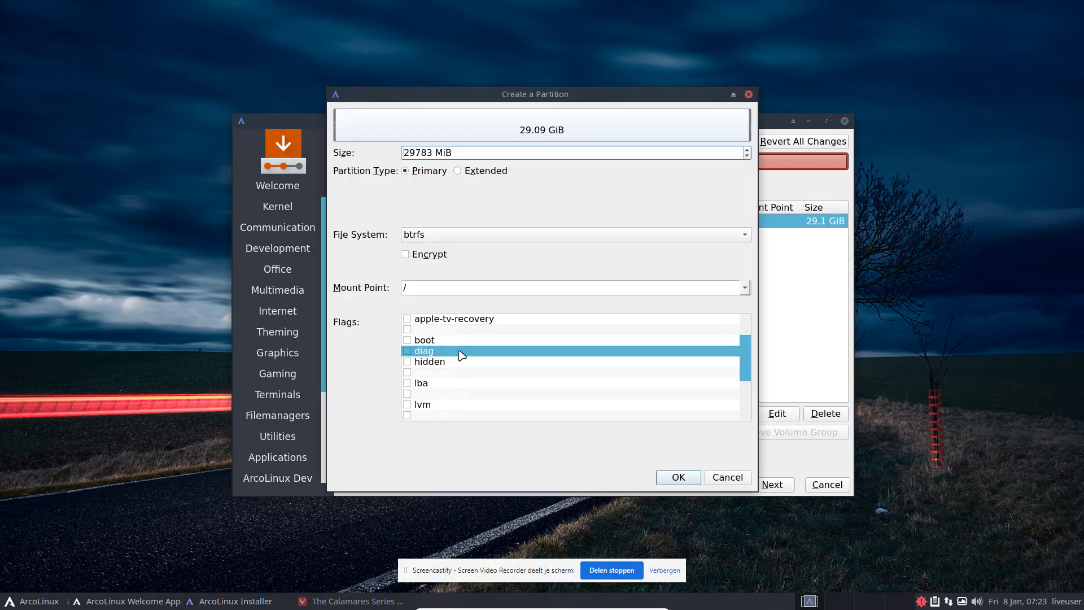
{"action": "scroll", "coordinate": [461, 394], "scroll_direction": "down", "scroll_amount": 2}
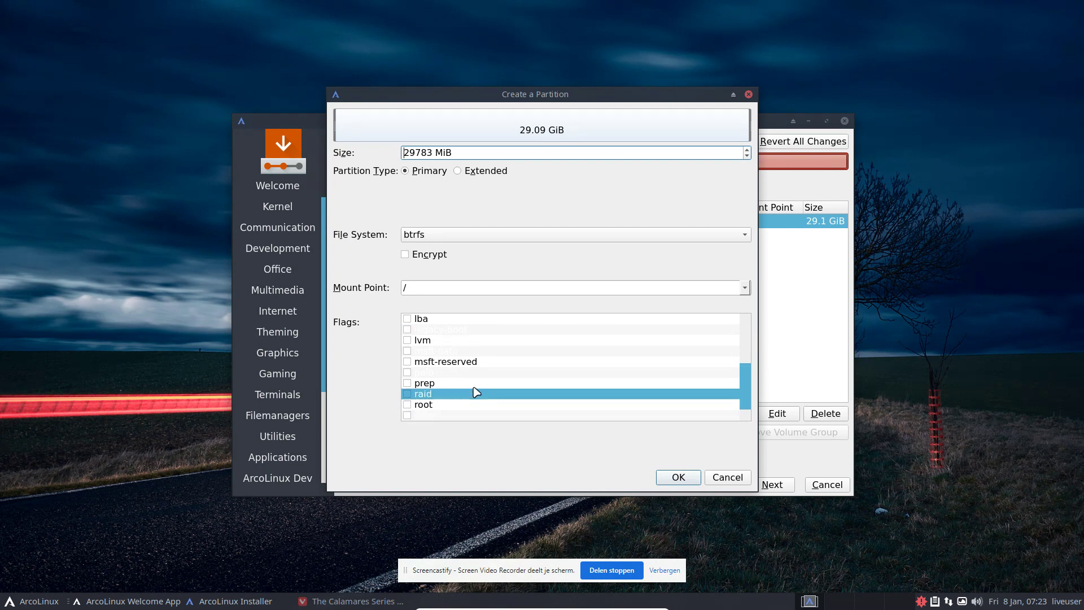
{"action": "scroll", "coordinate": [492, 339], "scroll_direction": "up", "scroll_amount": 2}
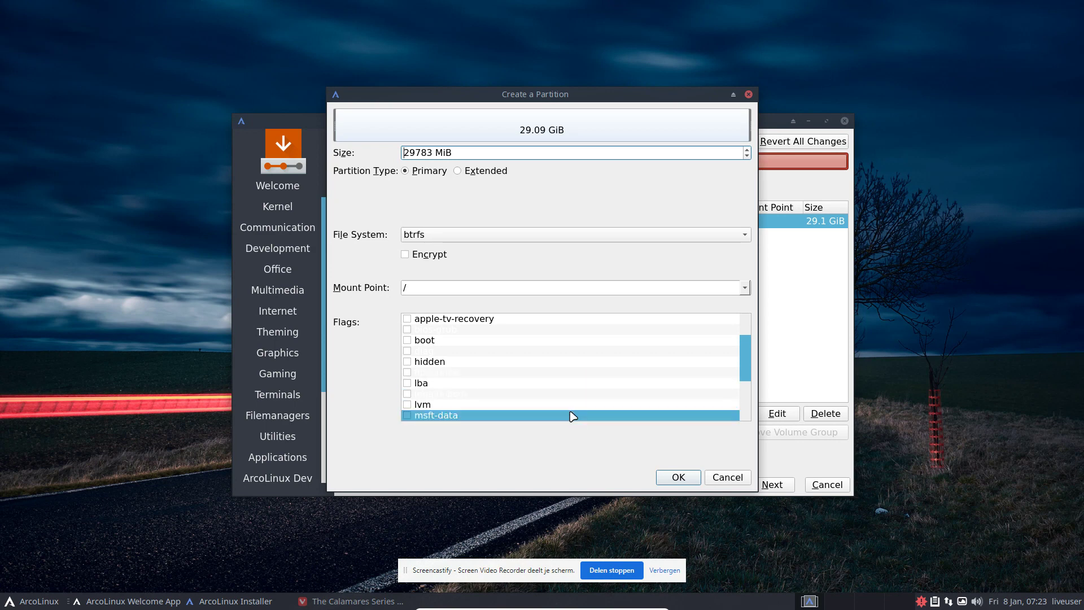
{"action": "scroll", "coordinate": [573, 421], "scroll_direction": "down", "scroll_amount": 2}
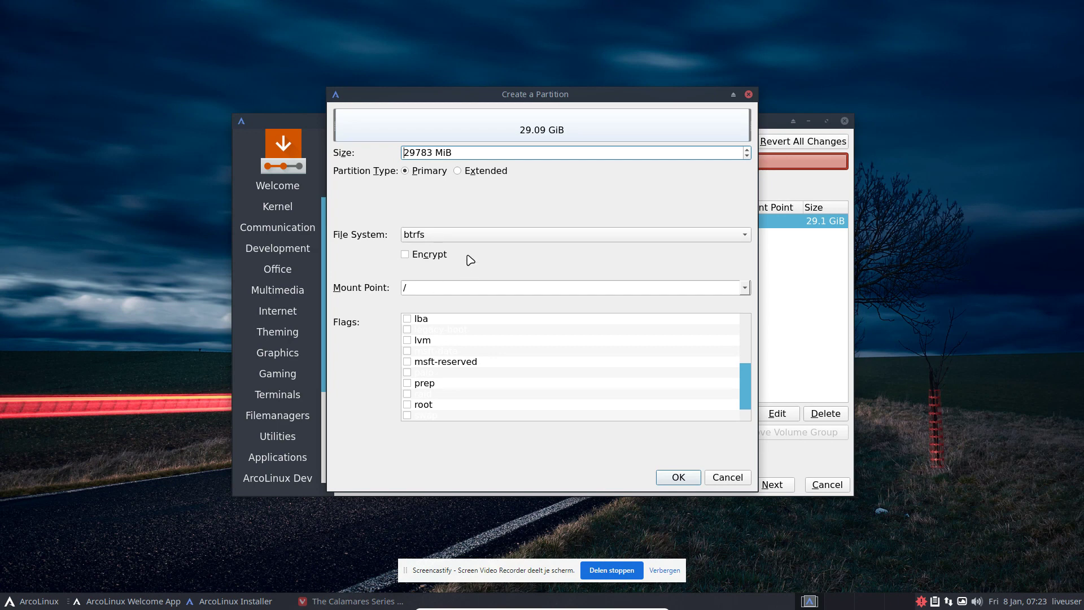
{"action": "left_click_drag", "start_coordinate": [548, 99], "coordinate": [661, 105]}
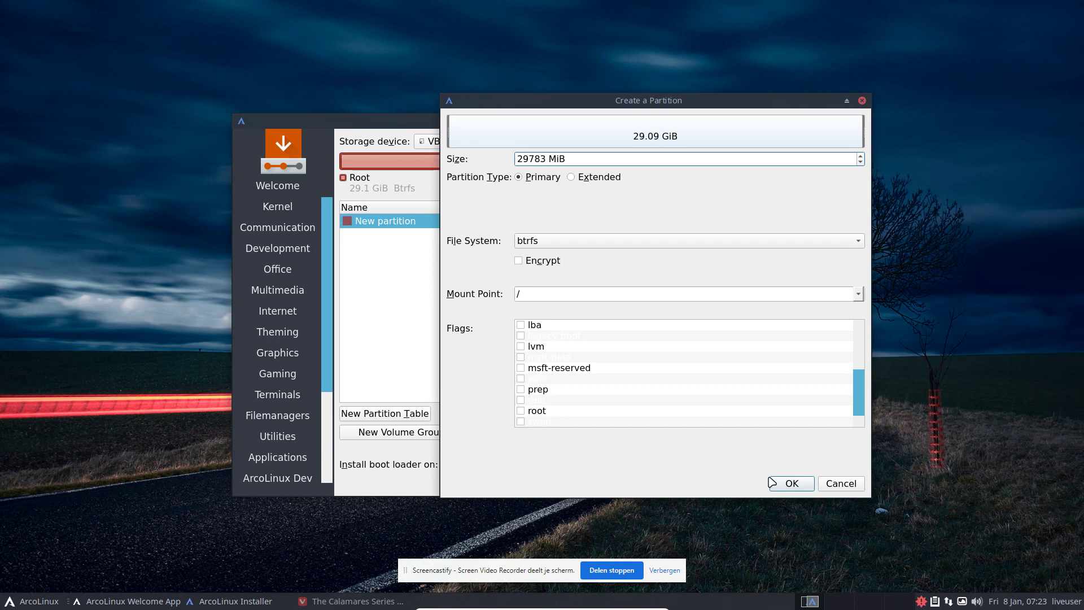
{"action": "left_click", "coordinate": [789, 484]}
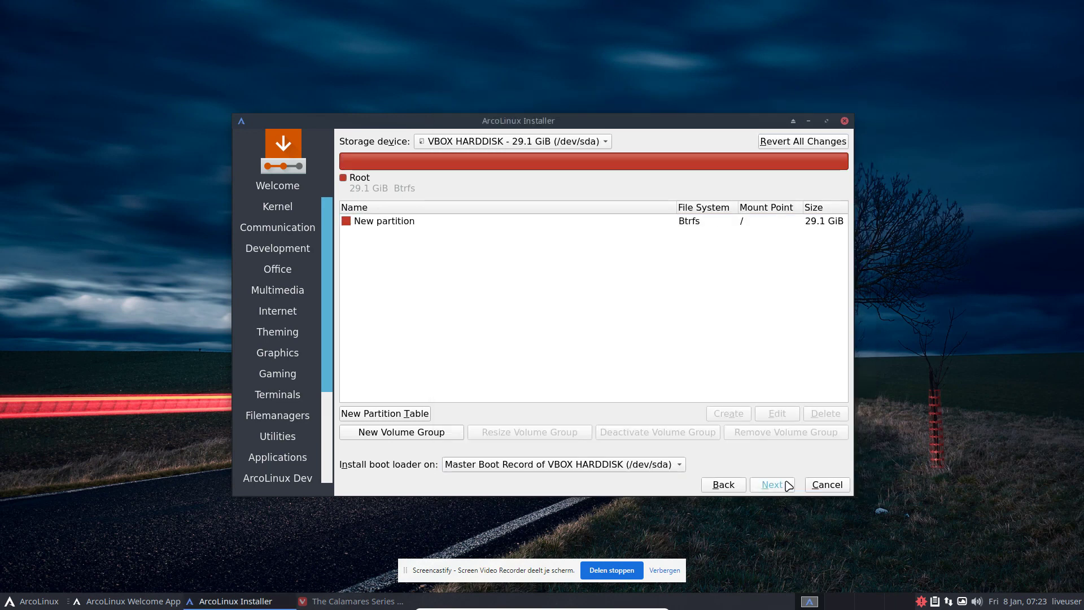
Step: Go to the Users page, dismiss the GPT on BIOS notice, and enter the user's name and password
{"action": "left_click", "coordinate": [772, 484]}
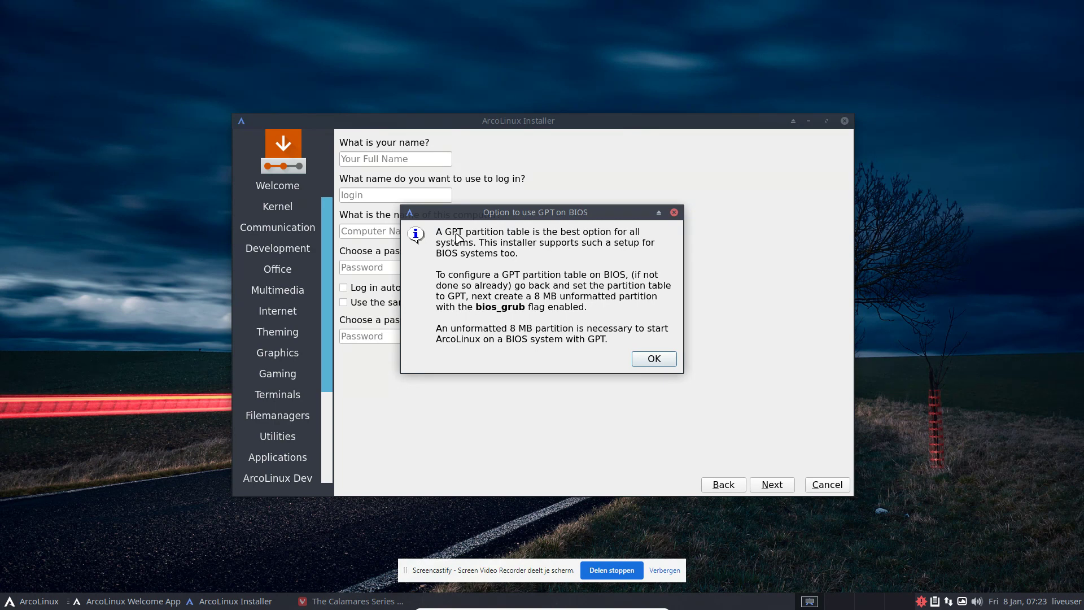
{"action": "left_click", "coordinate": [674, 212]}
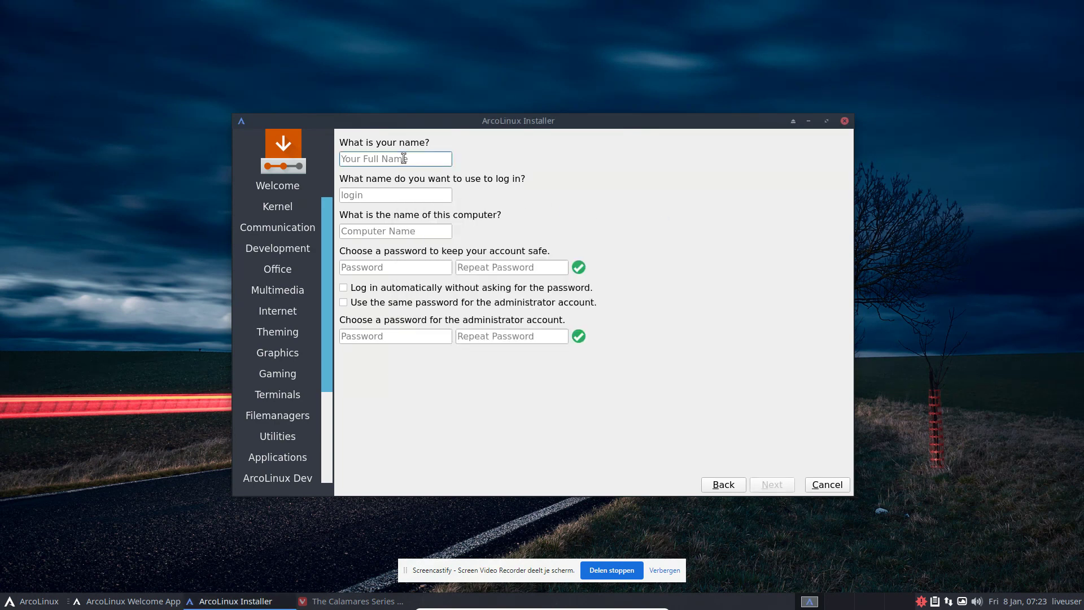
{"action": "type", "text": "erik"}
{"action": "key", "text": "Tab"}
{"action": "key", "text": "Tab"}
{"action": "key", "text": "Tab"}
{"action": "key", "text": "Tab"}
{"action": "key", "text": "shift+Tab"}
Step: Enable automatic login and the same administrator password, then start the installation
{"action": "key", "text": "Tab"}
{"action": "key", "text": "Tab"}
{"action": "key", "text": "space"}
{"action": "key", "text": "Tab"}
{"action": "key", "text": "space"}
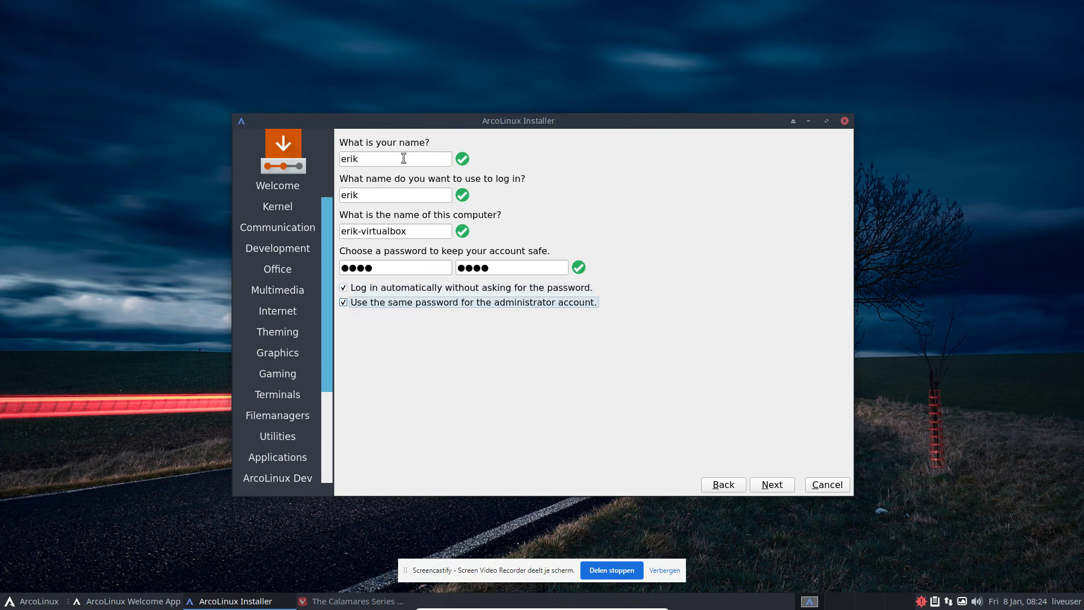
{"action": "left_click", "coordinate": [773, 486]}
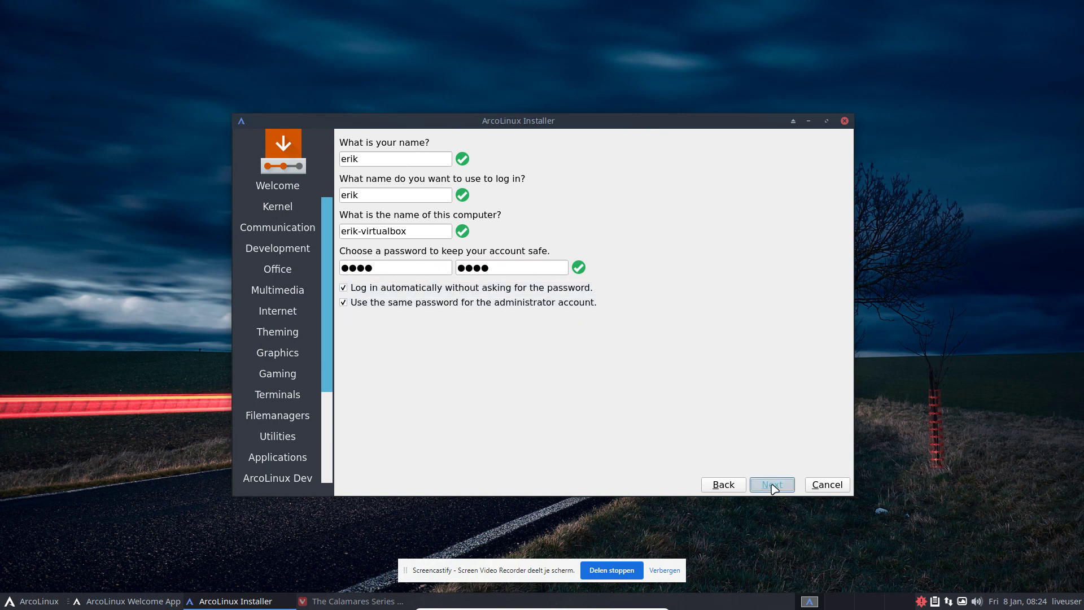
{"action": "left_click", "coordinate": [773, 485]}
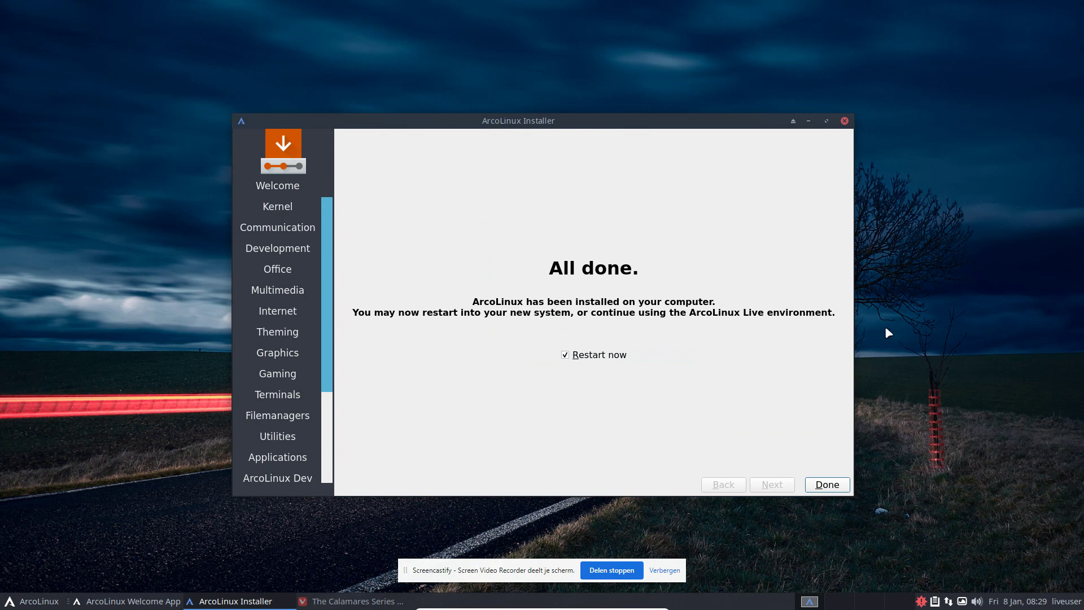
Step: Restart and boot the installed ArcoLinux via the 'Boot existing OS' menu entry
{"action": "left_click", "coordinate": [821, 486]}
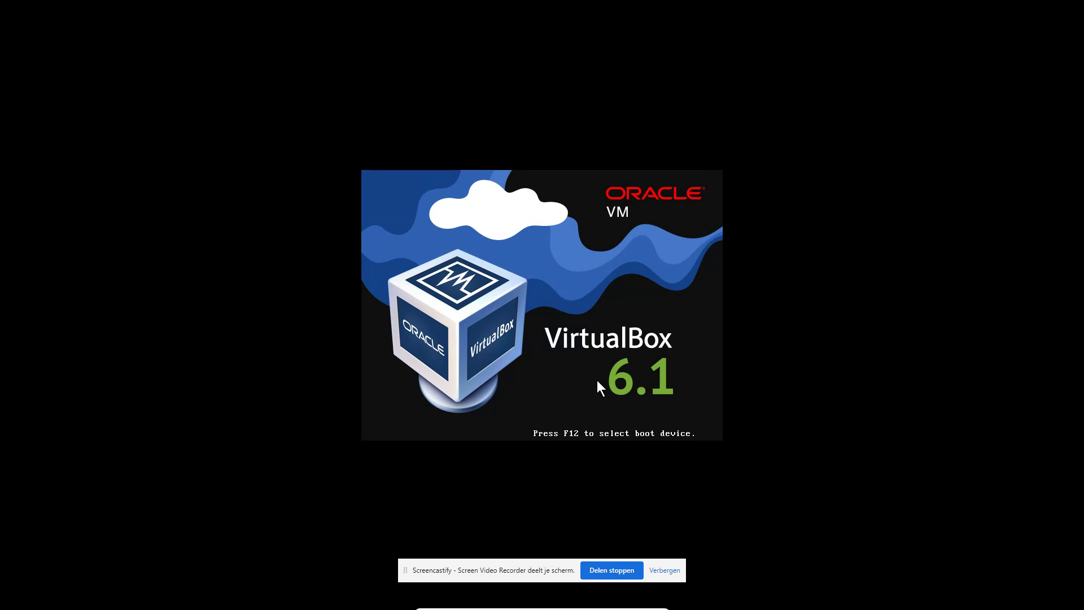
{"action": "key", "text": "Down"}
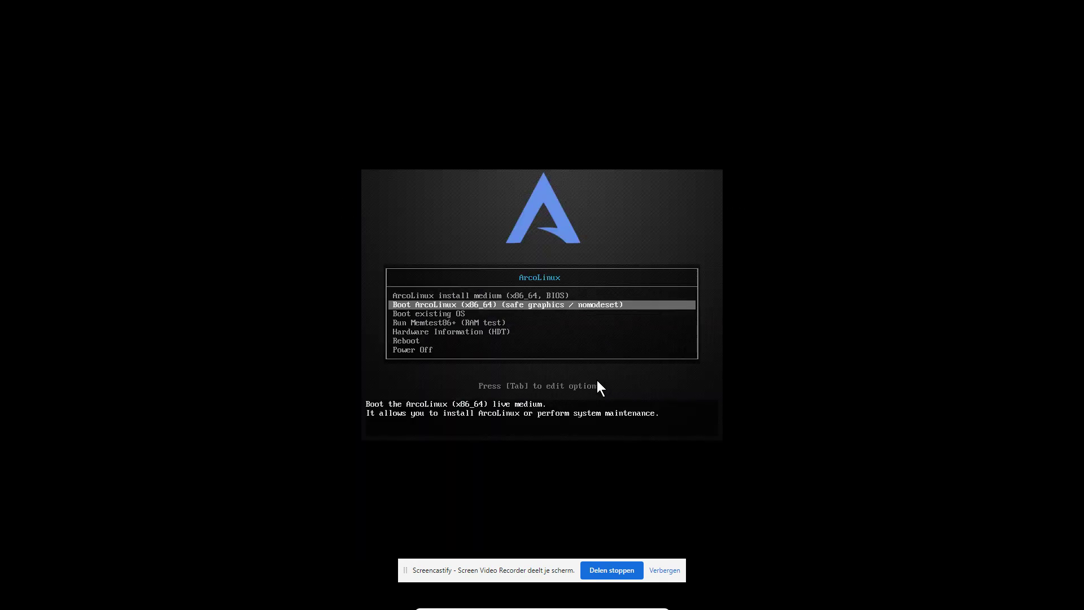
{"action": "key", "text": "Down"}
{"action": "key", "text": "Return"}
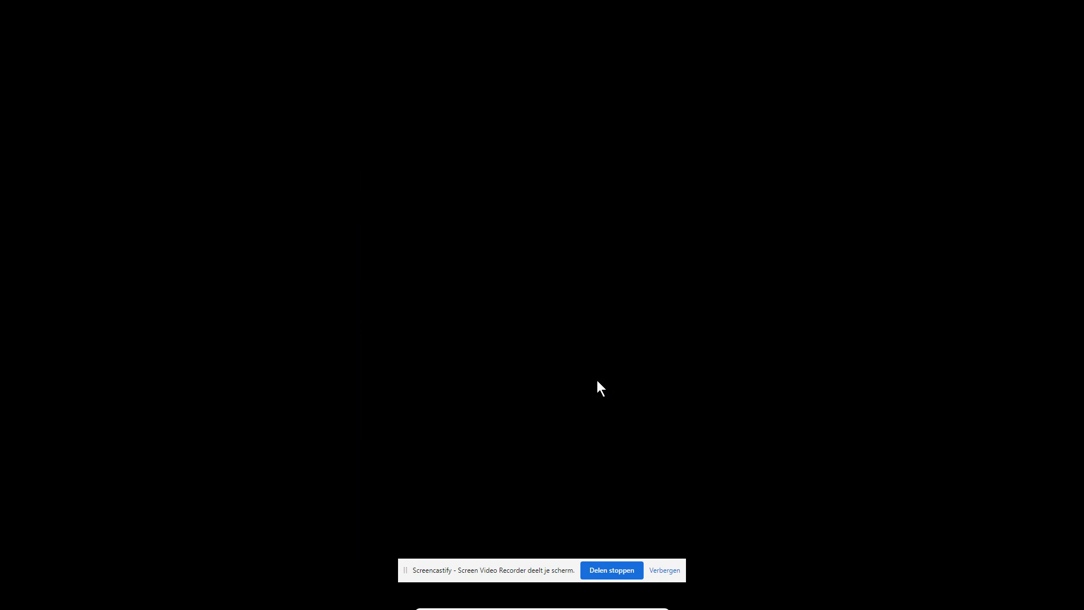
{"action": "key", "text": "Return"}
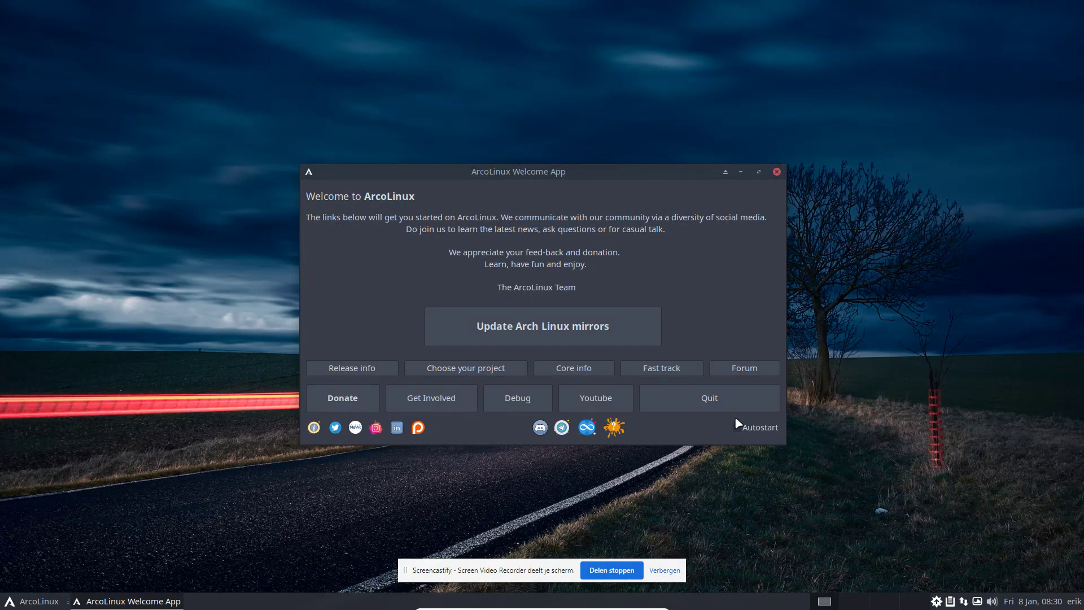
Step: Quit the Welcome App and confirm in GParted that /dev/sda1 is a 29.09 GiB btrfs partition
{"action": "left_click", "coordinate": [730, 404]}
{"action": "left_click", "coordinate": [34, 602]}
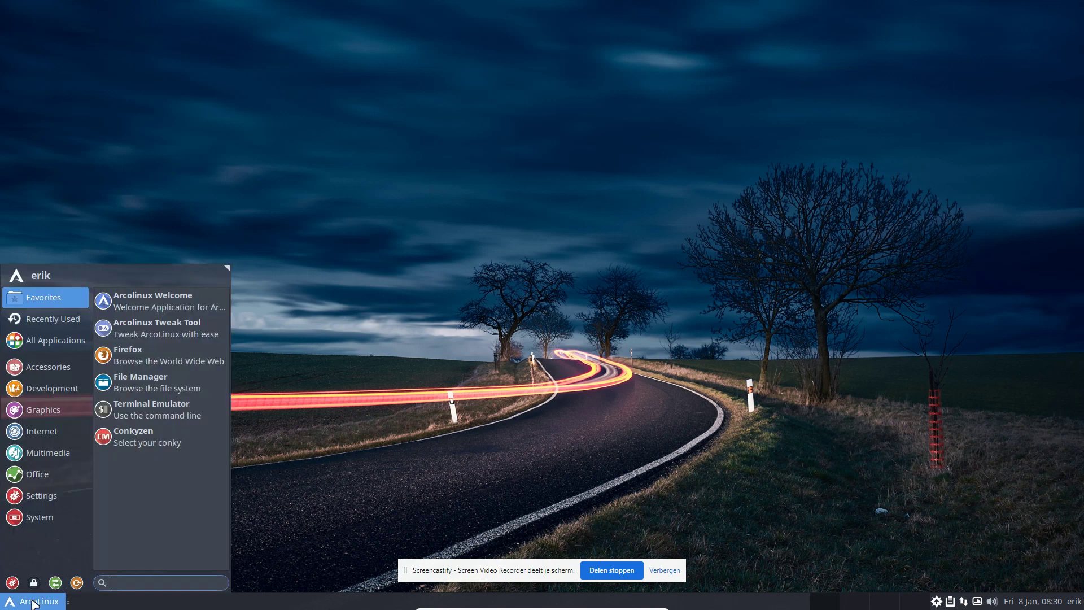
{"action": "type", "text": "gp"}
{"action": "key", "text": "Return"}
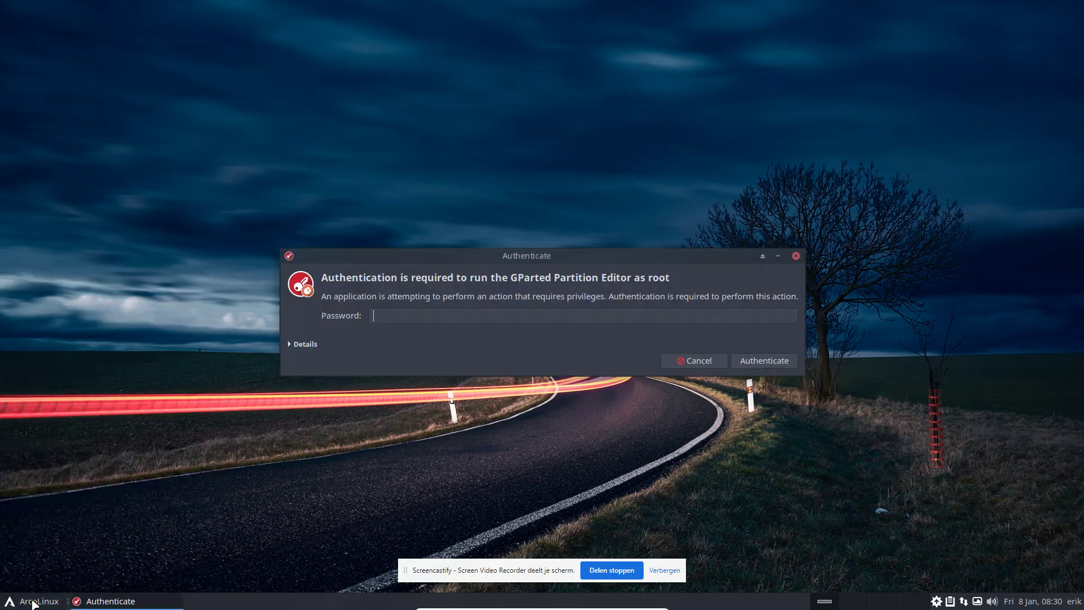
{"action": "key", "text": "Return"}
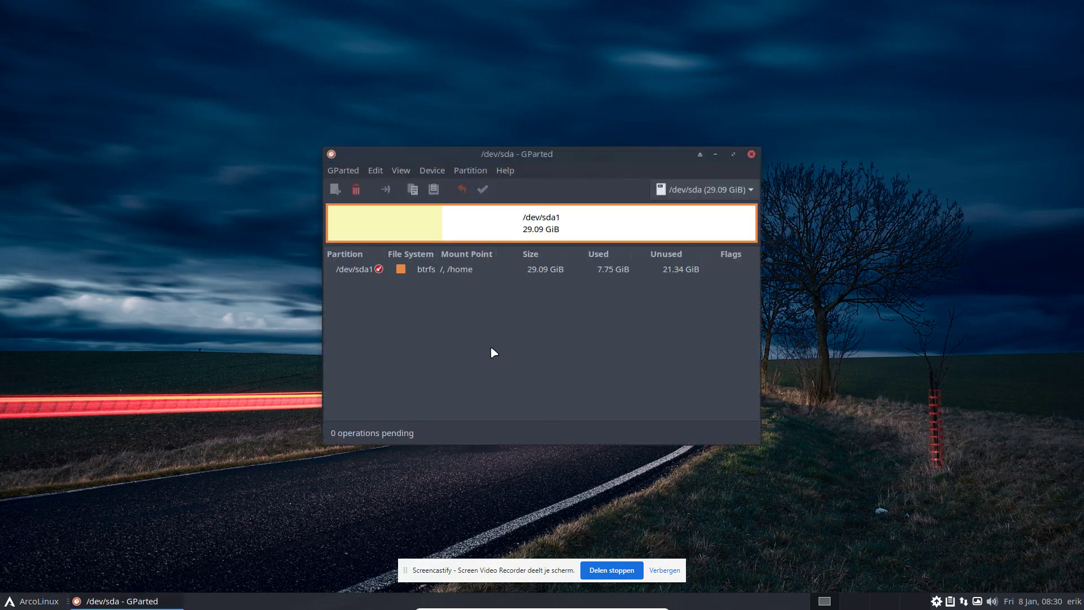
{"action": "left_click", "coordinate": [469, 271]}
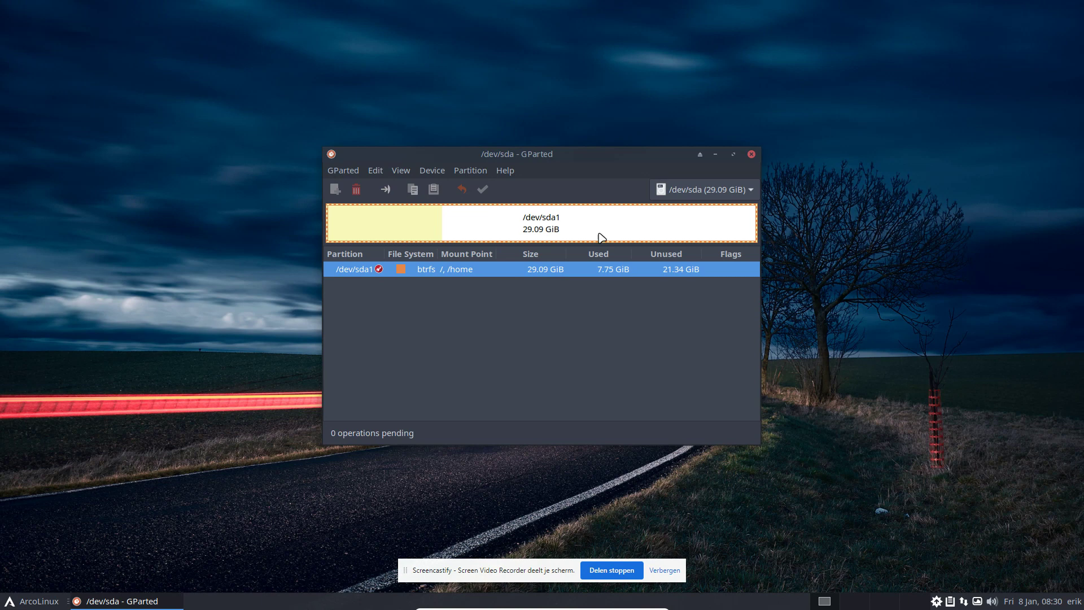
{"action": "left_click", "coordinate": [752, 154]}
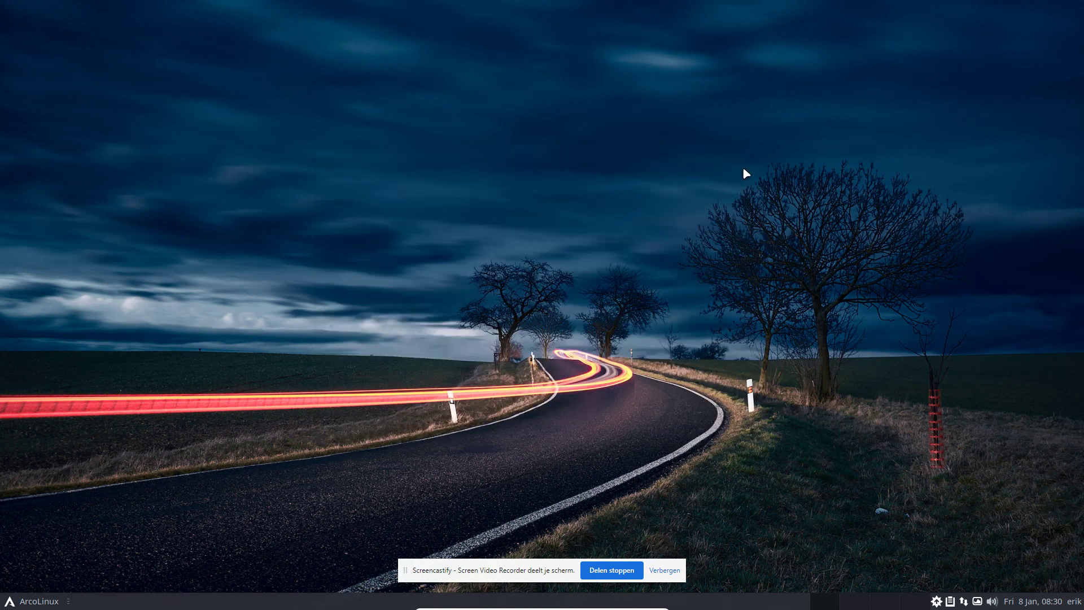
Step: Launch Timeshift as root from the menu search 'tim'
{"action": "left_click", "coordinate": [32, 602]}
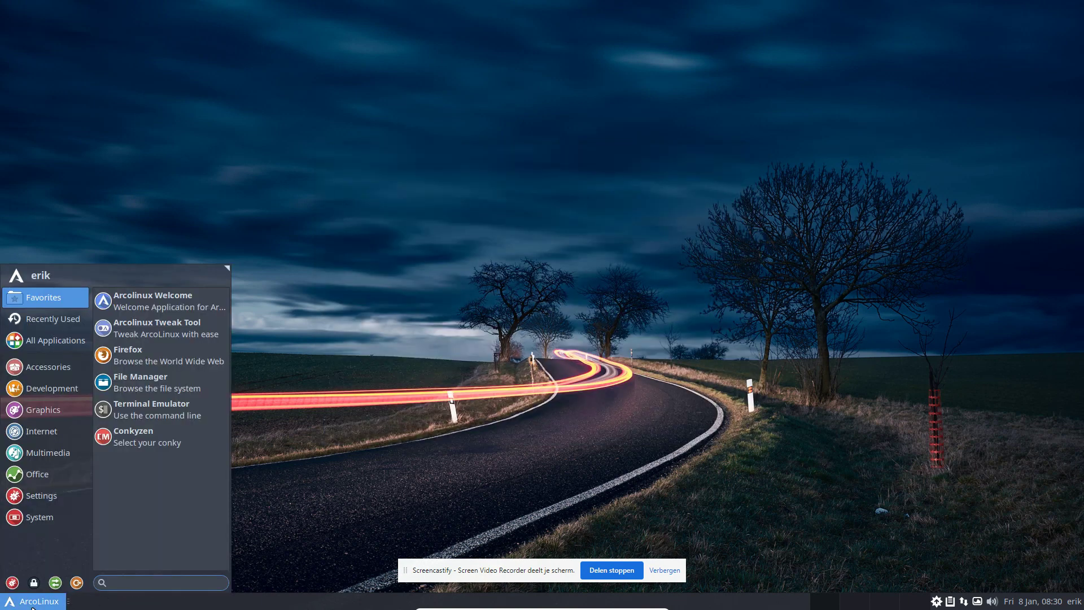
{"action": "type", "text": "time"}
{"action": "key", "text": "Return"}
{"action": "type", "text": "••••"}
{"action": "key", "text": "Return"}
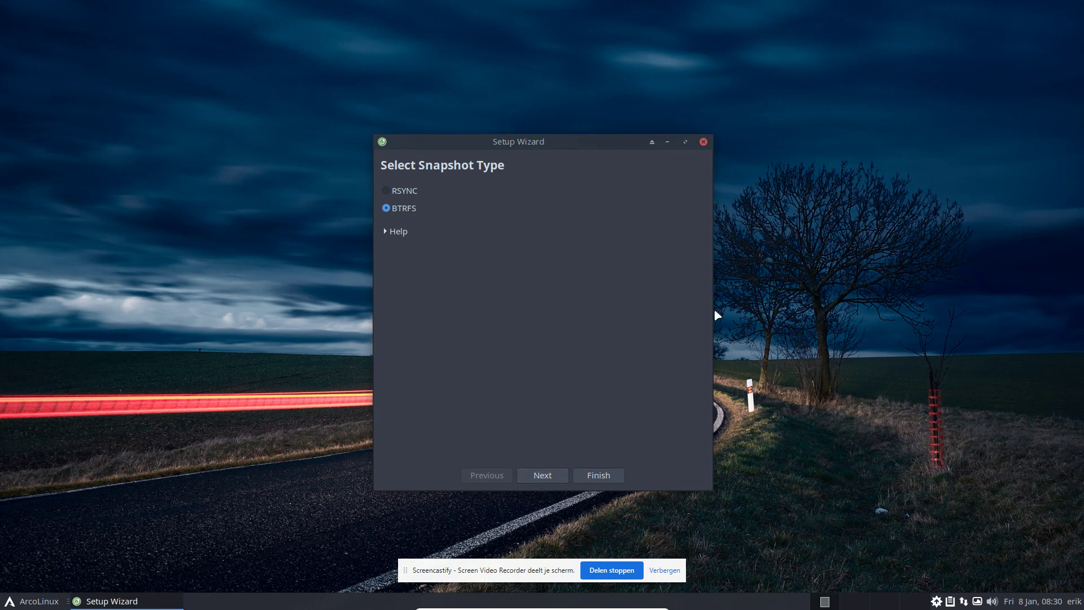
Step: Set up BTRFS snapshots with sda1 as the snapshot location, then close Timeshift
{"action": "left_click", "coordinate": [552, 476]}
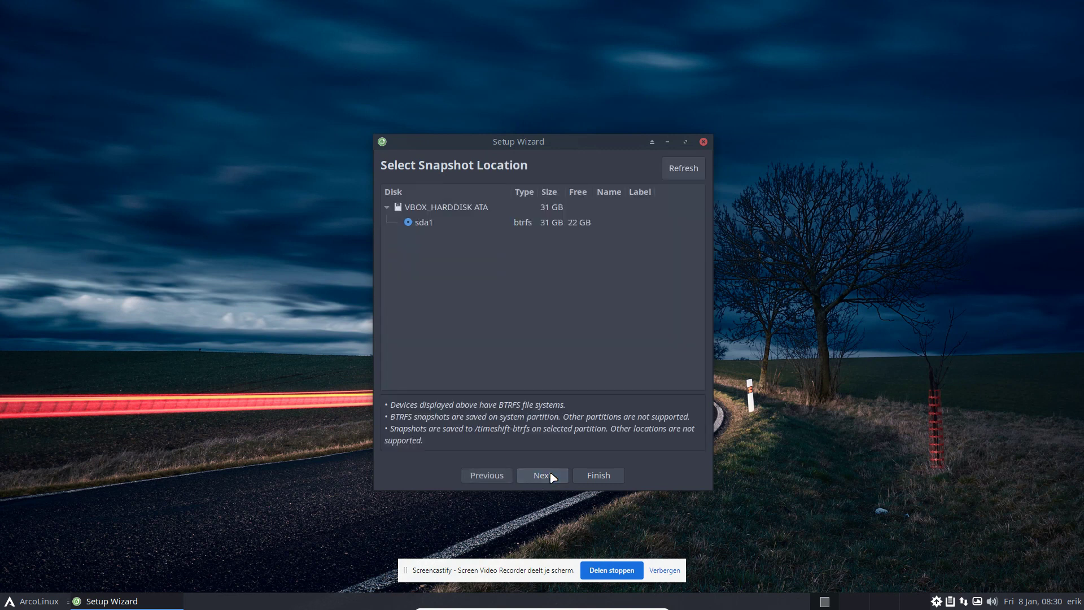
{"action": "left_click", "coordinate": [599, 476]}
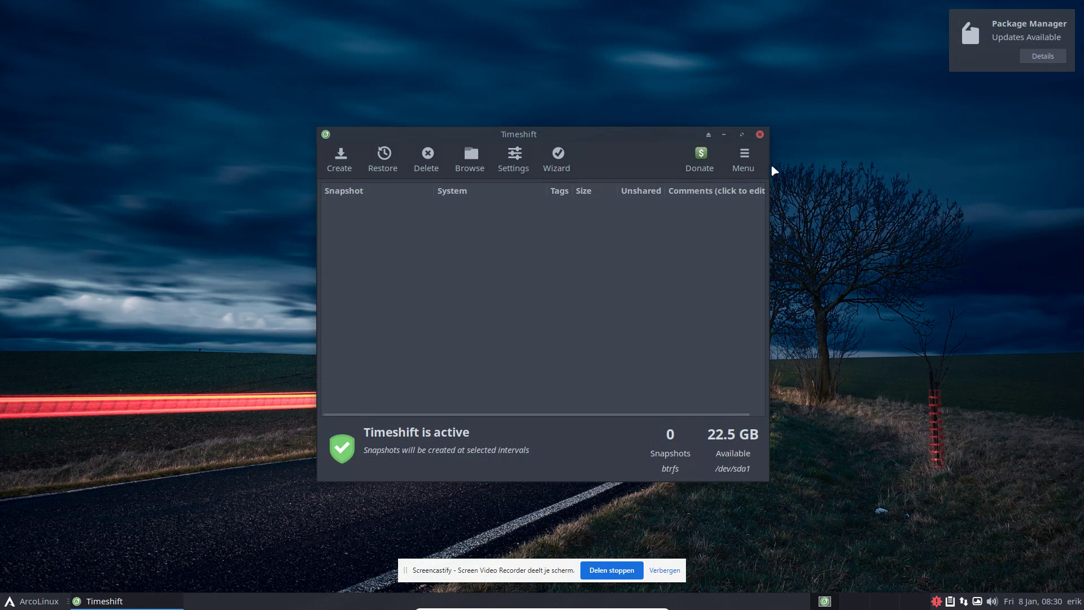
{"action": "left_click", "coordinate": [760, 135]}
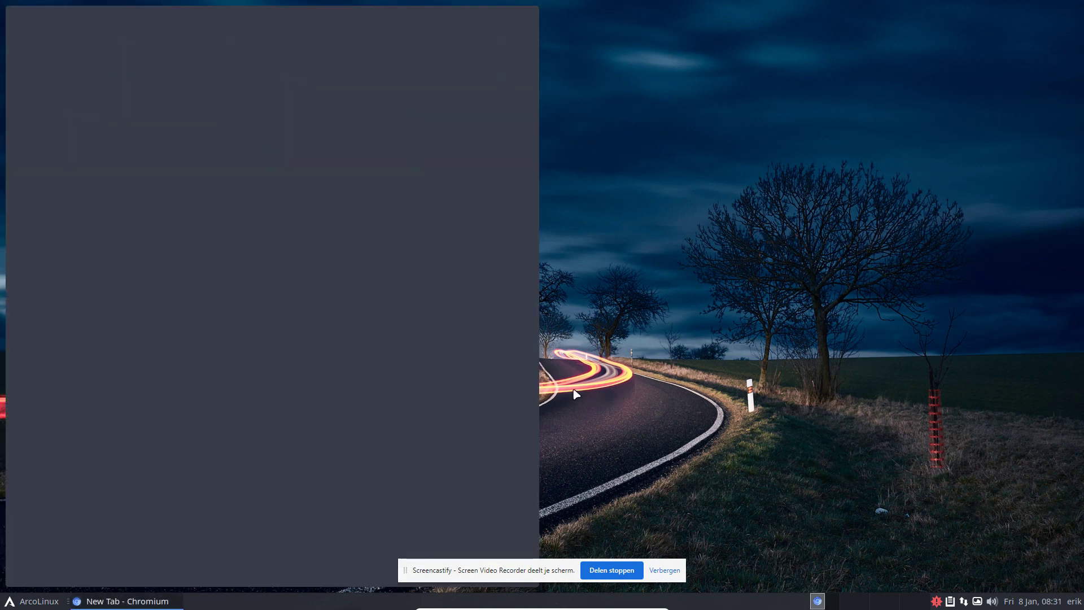
Step: Maximize the Chromium window and load arcolinux.com
{"action": "double_click", "coordinate": [444, 21]}
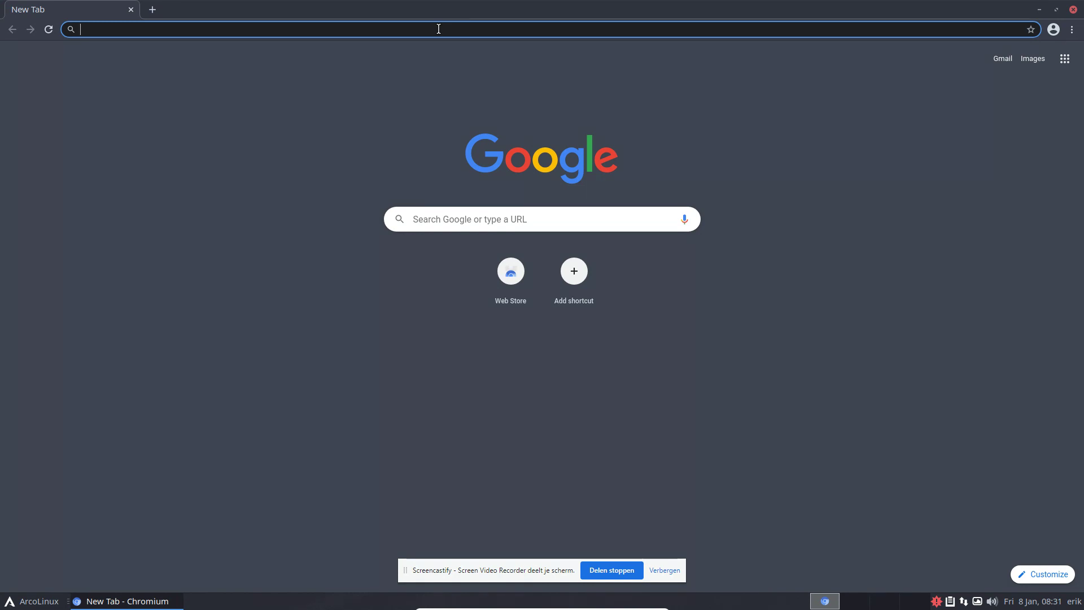
{"action": "type", "text": "arcolinux"}
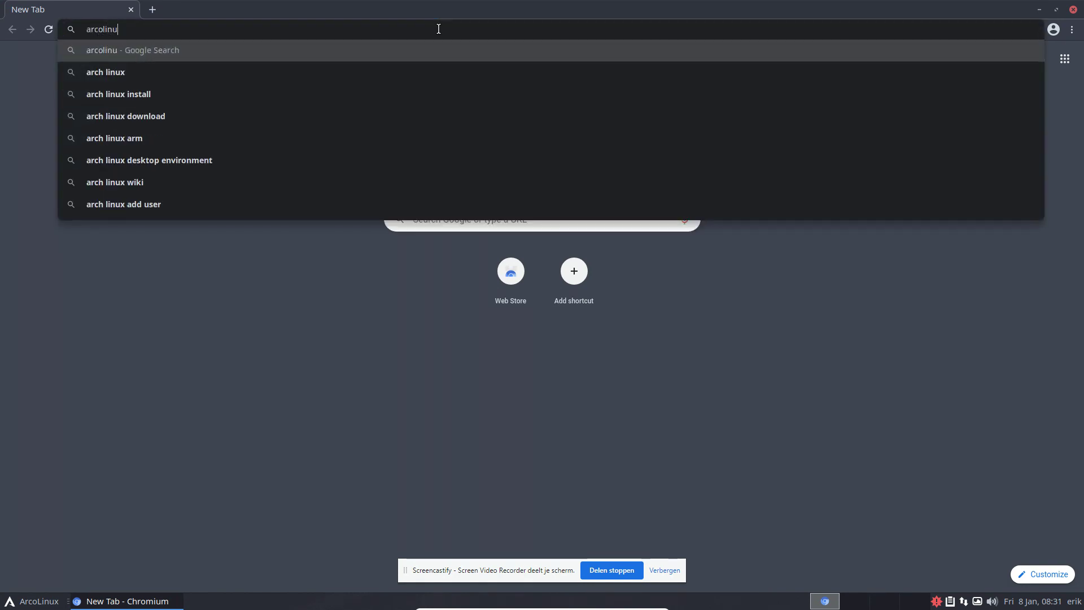
{"action": "type", "text": ".com"}
{"action": "key", "text": "Return"}
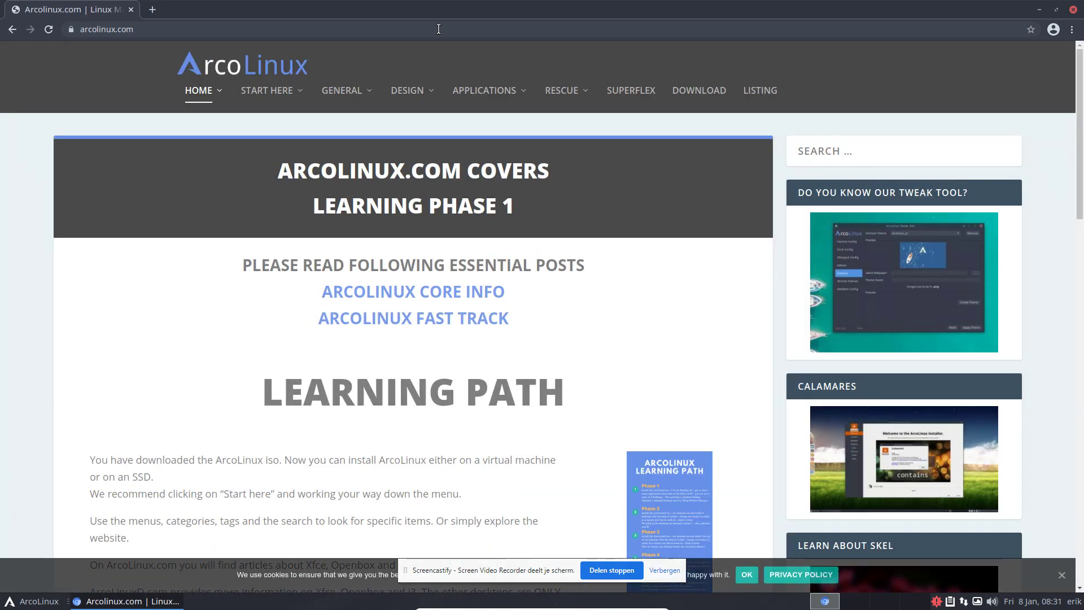
Step: Open the NVIDIA category from the site's GENERAL menu and scroll through it
{"action": "mouse_move", "coordinate": [416, 95]}
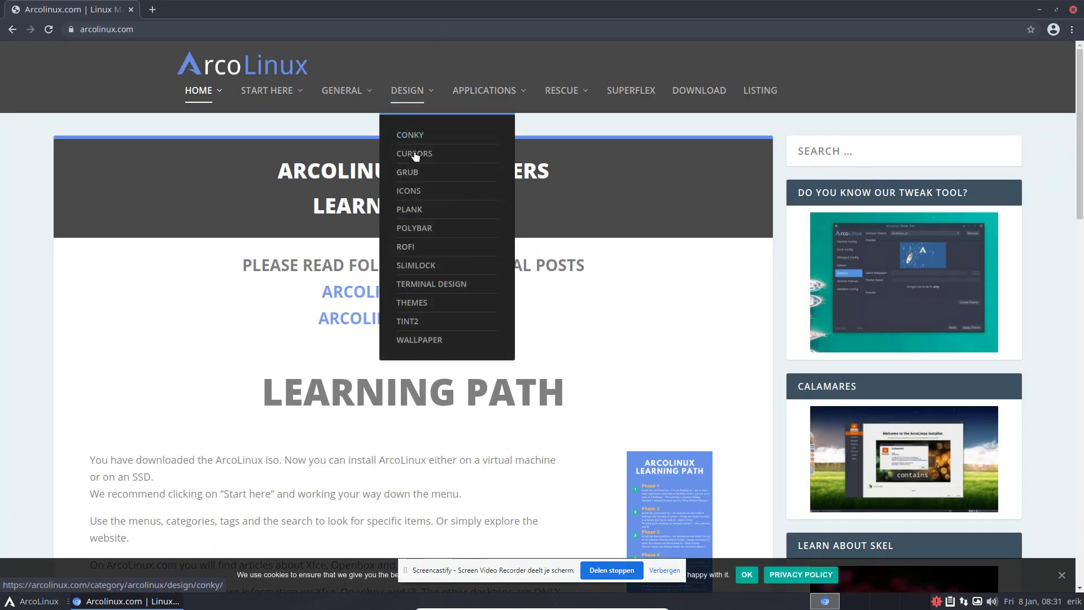
{"action": "mouse_move", "coordinate": [359, 210]}
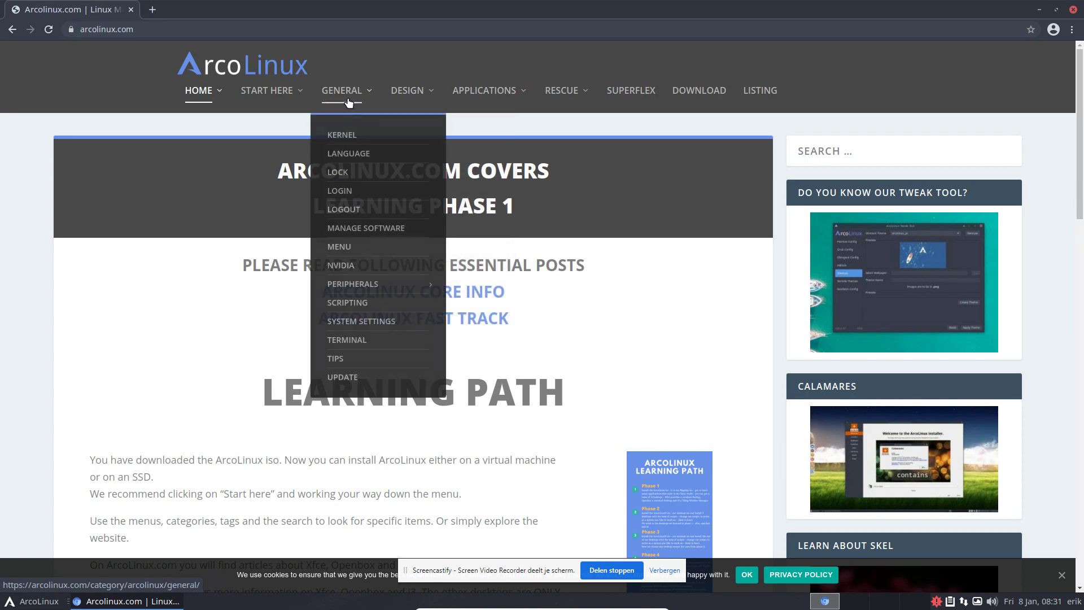
{"action": "left_click", "coordinate": [346, 265]}
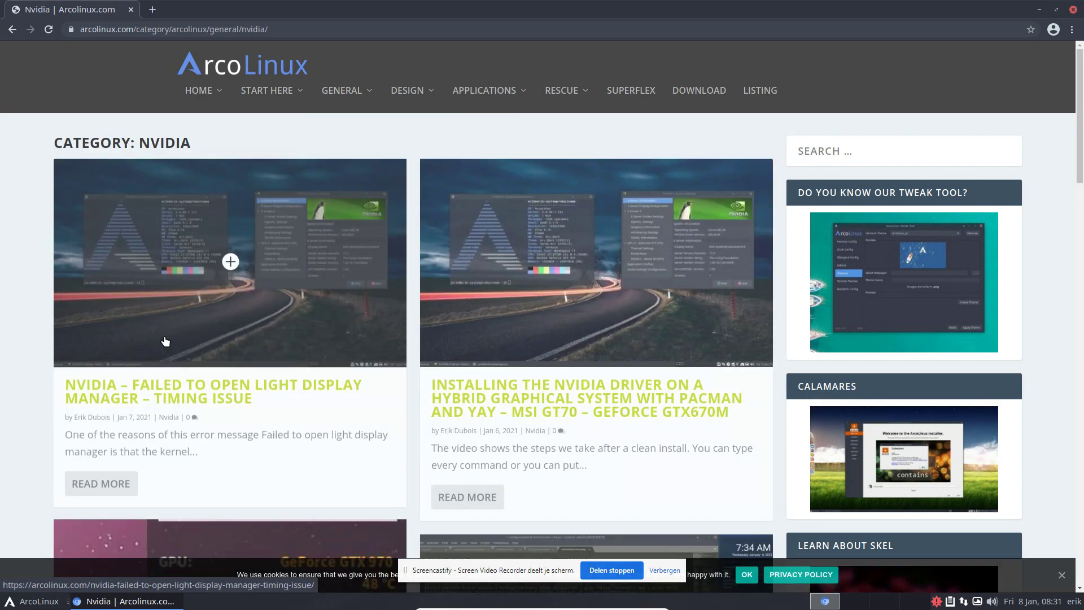
{"action": "scroll", "coordinate": [373, 361], "scroll_direction": "down", "scroll_amount": 3}
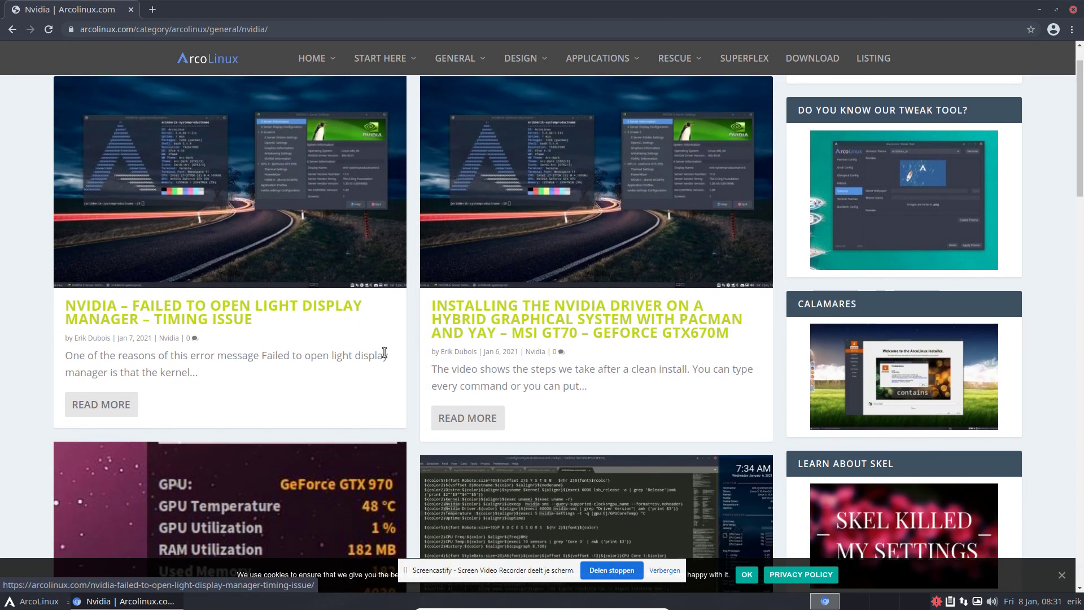
{"action": "scroll", "coordinate": [387, 356], "scroll_direction": "down", "scroll_amount": 6}
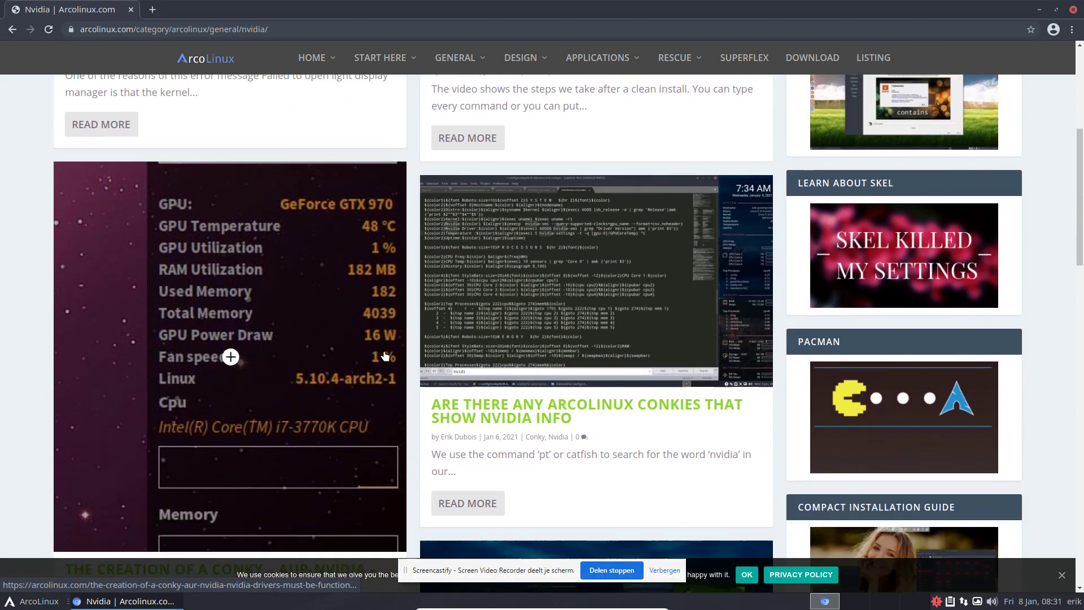
{"action": "scroll", "coordinate": [385, 356], "scroll_direction": "down", "scroll_amount": 2}
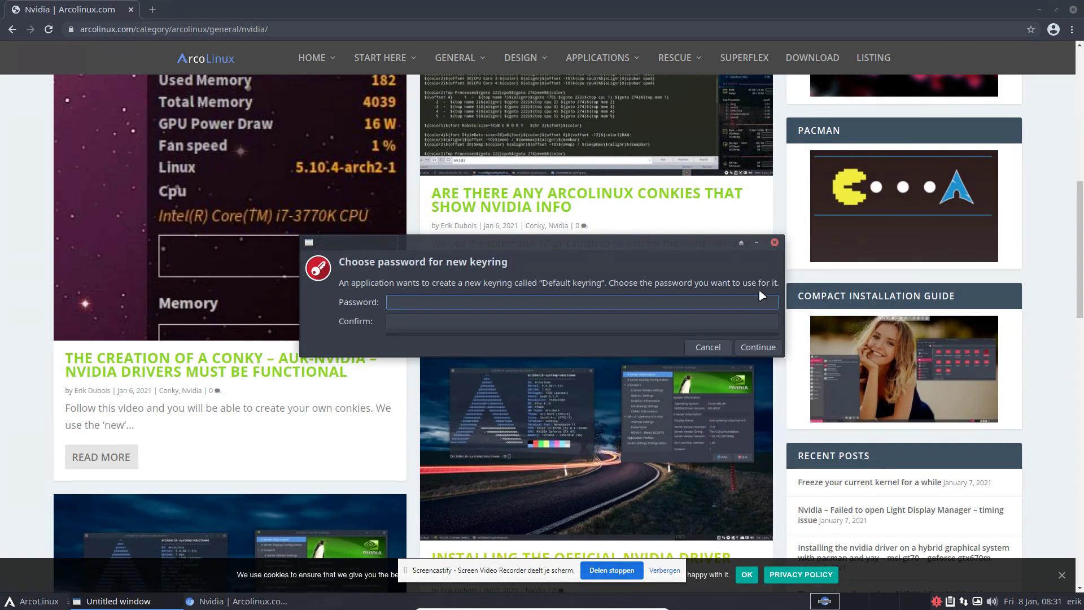
Step: Dismiss the keyring prompt with a blank password, storing passwords unencrypted
{"action": "left_click", "coordinate": [767, 346]}
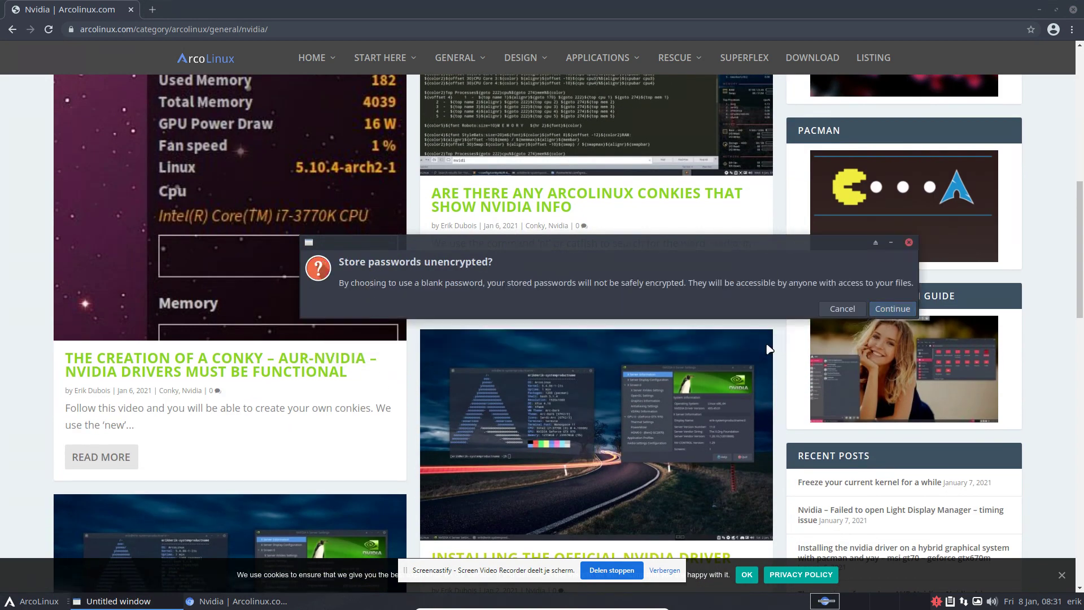
{"action": "left_click", "coordinate": [882, 308]}
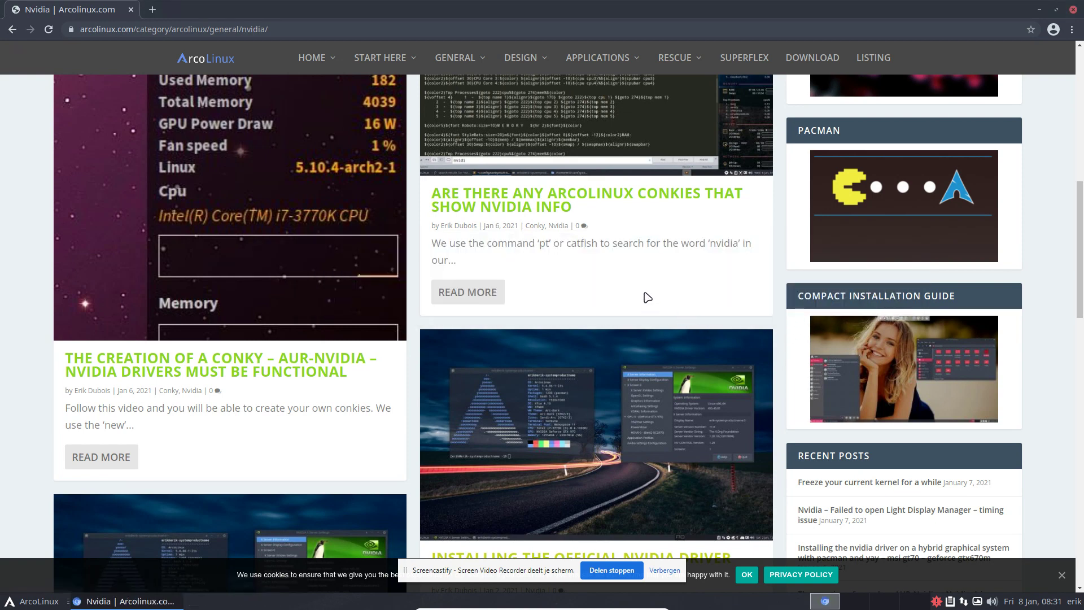
{"action": "scroll", "coordinate": [649, 298], "scroll_direction": "down", "scroll_amount": 2}
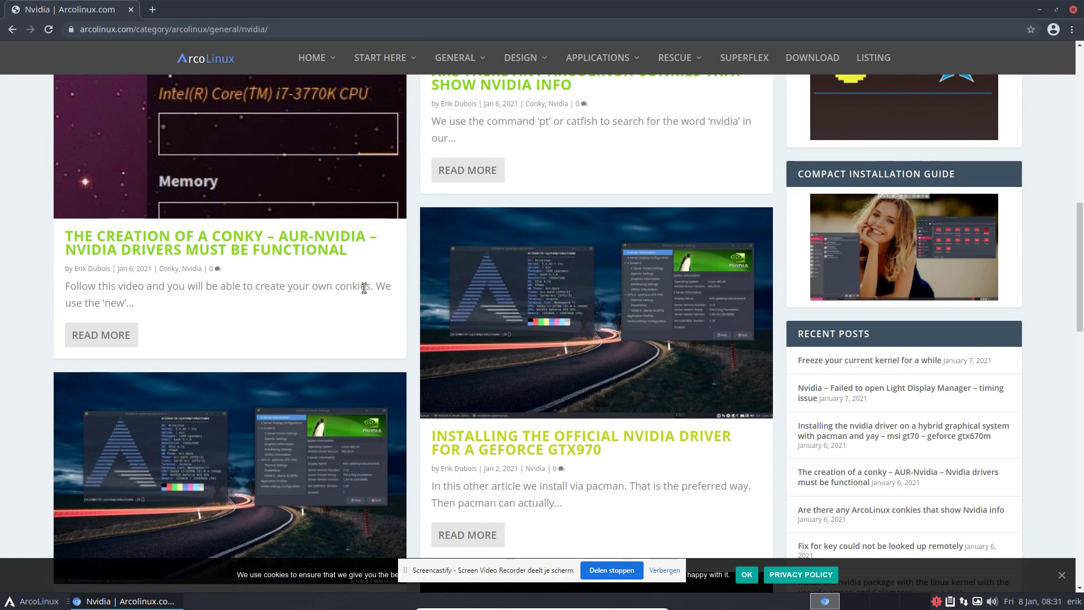
{"action": "scroll", "coordinate": [365, 288], "scroll_direction": "up", "scroll_amount": 9}
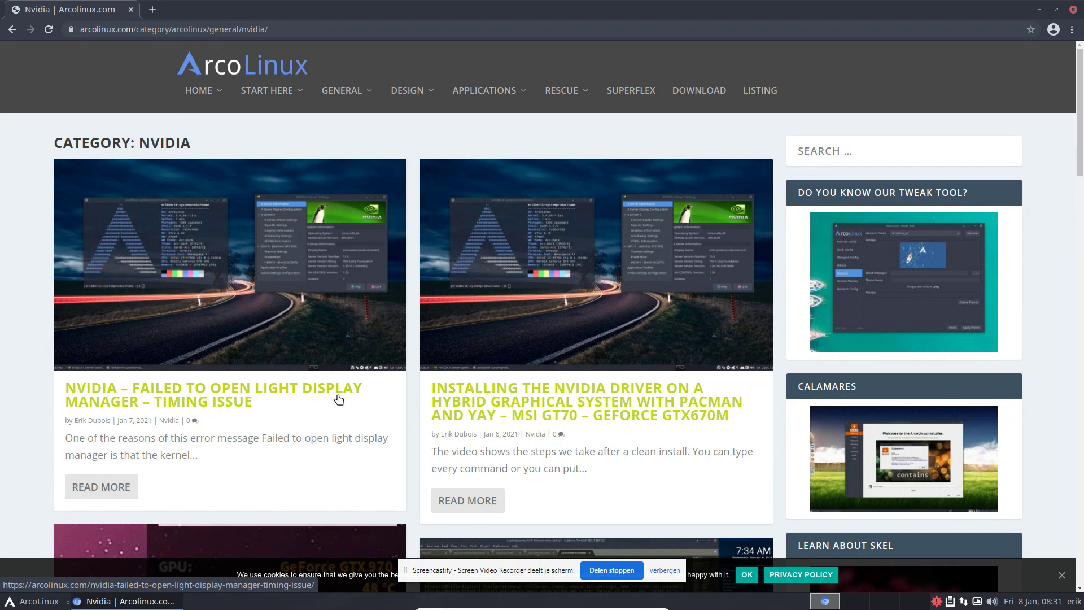
Step: Open the first Nvidia article and scroll to its SOLUTION section and video
{"action": "left_click", "coordinate": [248, 322]}
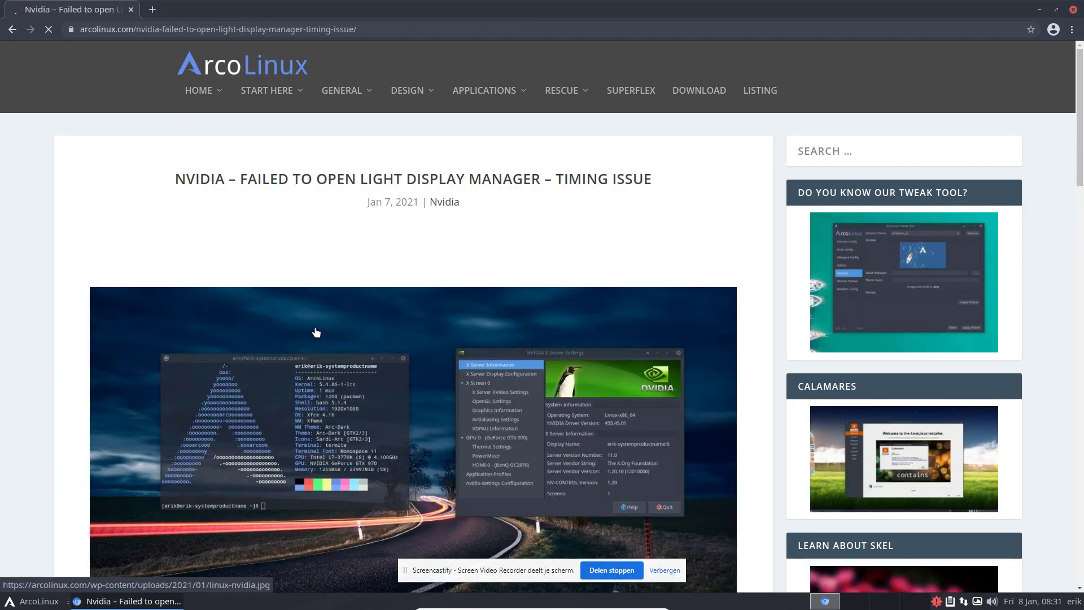
{"action": "scroll", "coordinate": [322, 328], "scroll_direction": "down", "scroll_amount": 10}
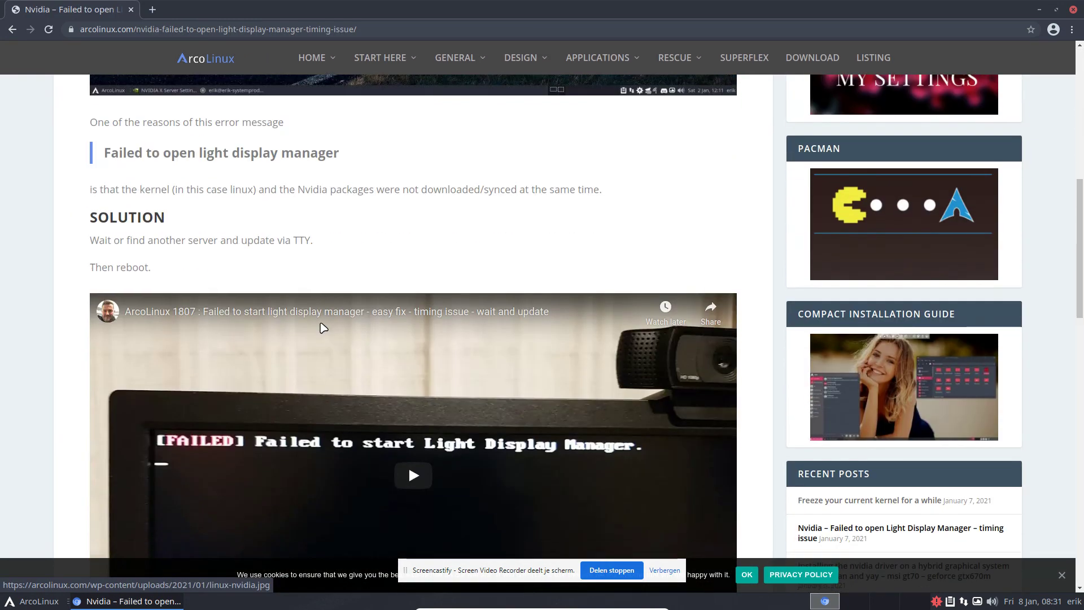
{"action": "scroll", "coordinate": [323, 328], "scroll_direction": "down", "scroll_amount": 2}
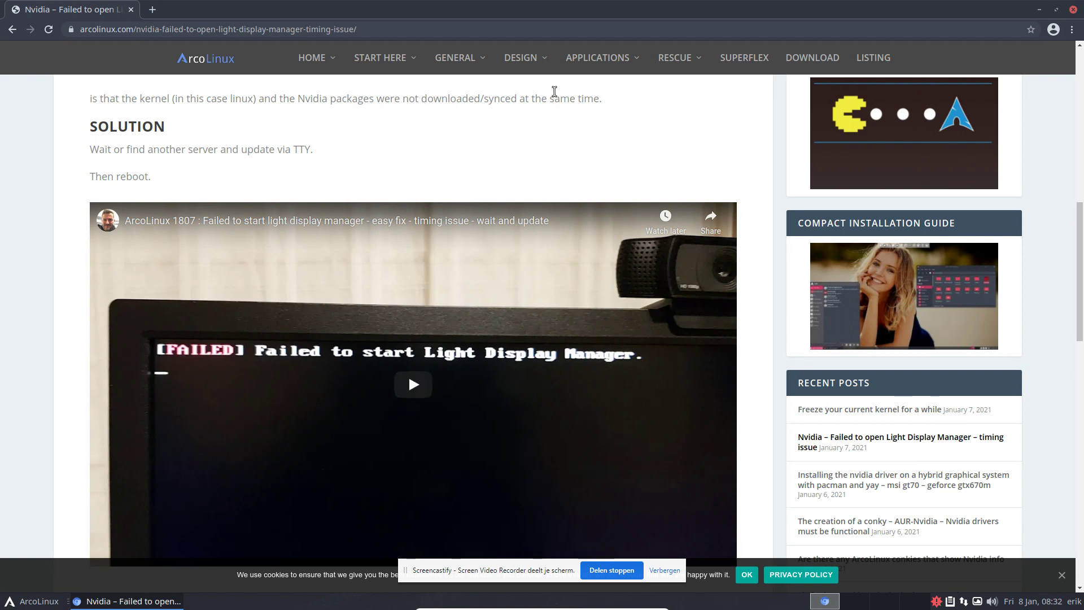
Step: Run 'update' in the F12 drop-down terminal, confirm the upgrade, then hide the terminal
{"action": "key", "text": "F12"}
{"action": "type", "text": "update"}
{"action": "key", "text": "Return"}
{"action": "key", "text": "Return"}
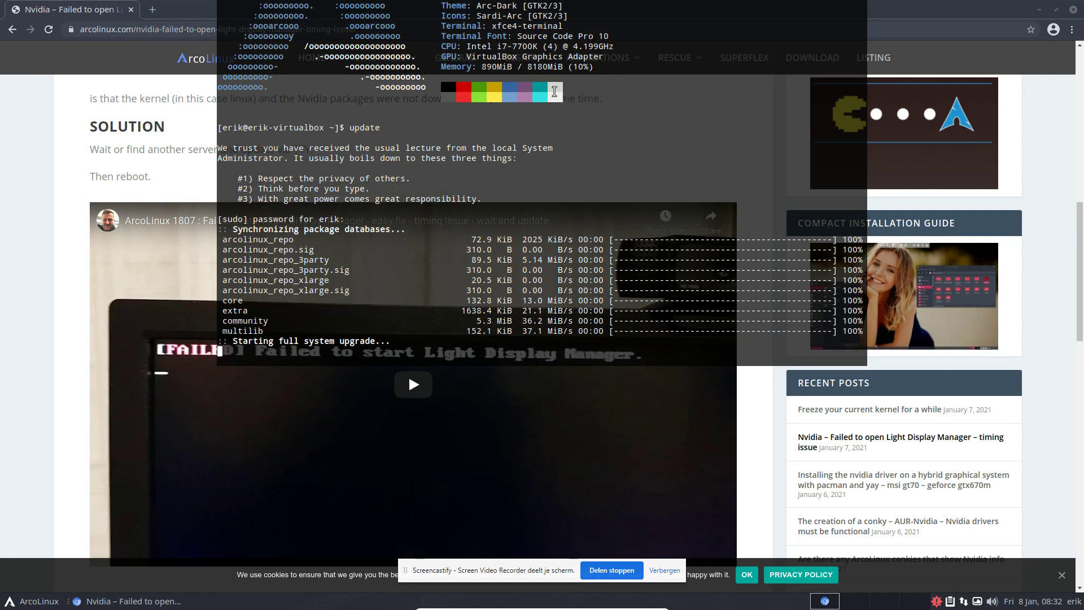
{"action": "key", "text": "Return"}
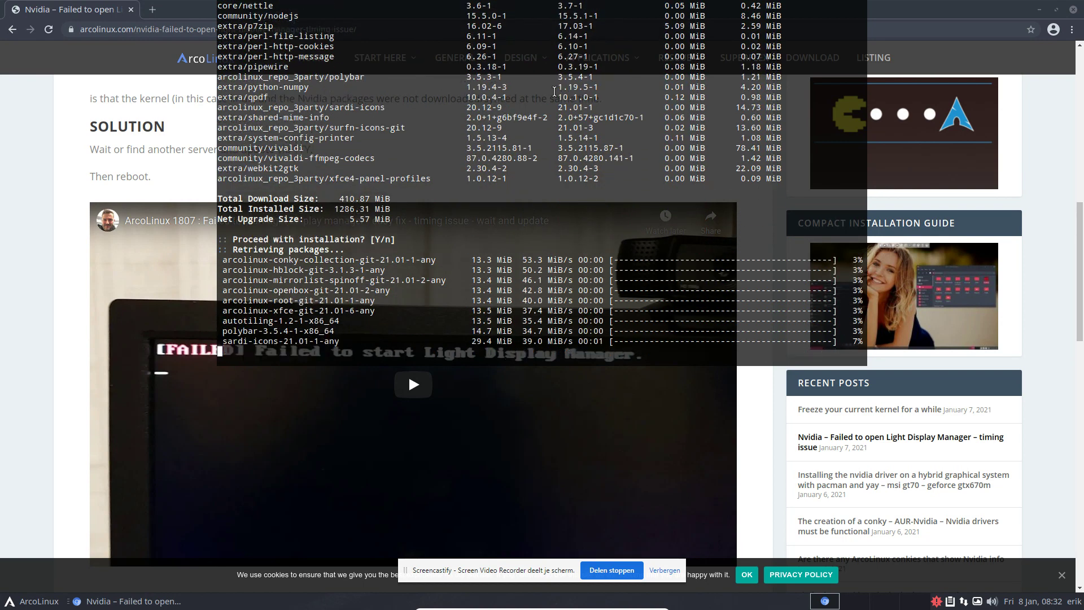
{"action": "key", "text": "F12"}
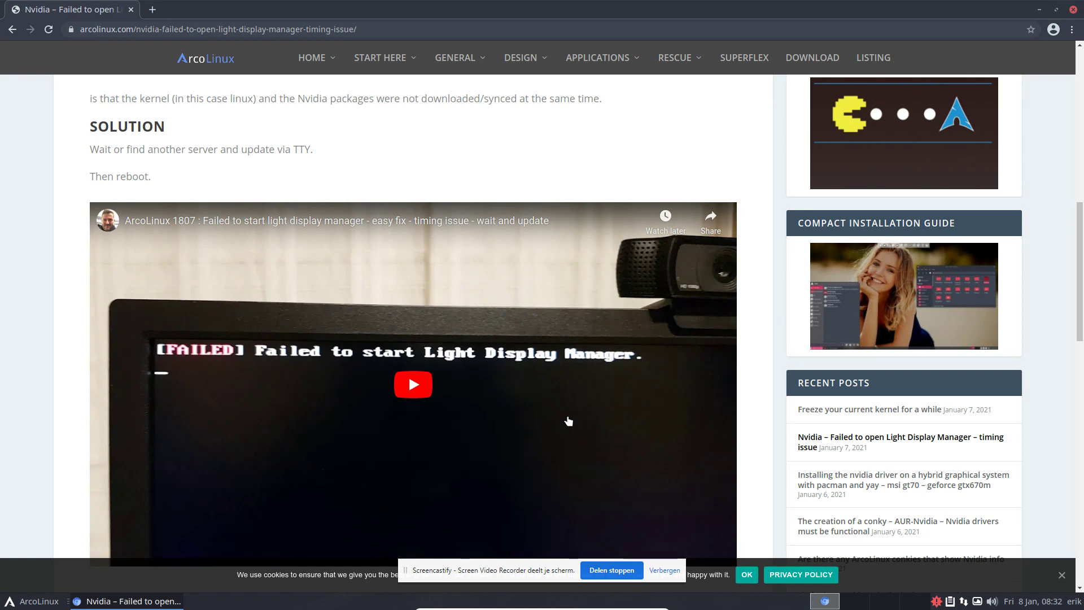
Step: Search arcolinux.com for 'sddm' from the sidebar SEARCH box
{"action": "scroll", "coordinate": [678, 271], "scroll_direction": "up", "scroll_amount": 8}
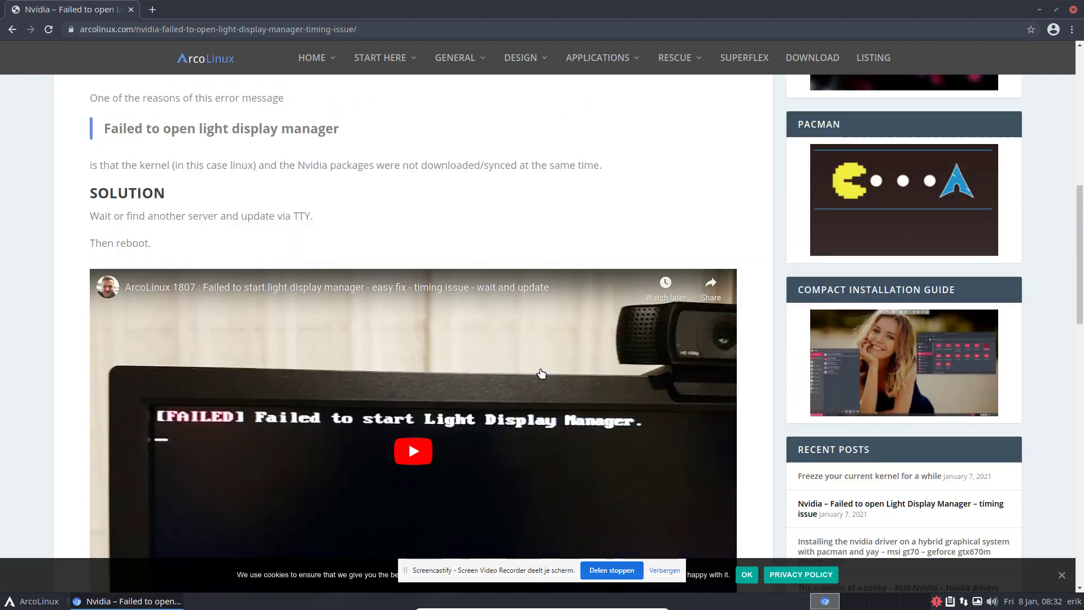
{"action": "scroll", "coordinate": [798, 195], "scroll_direction": "up", "scroll_amount": 3}
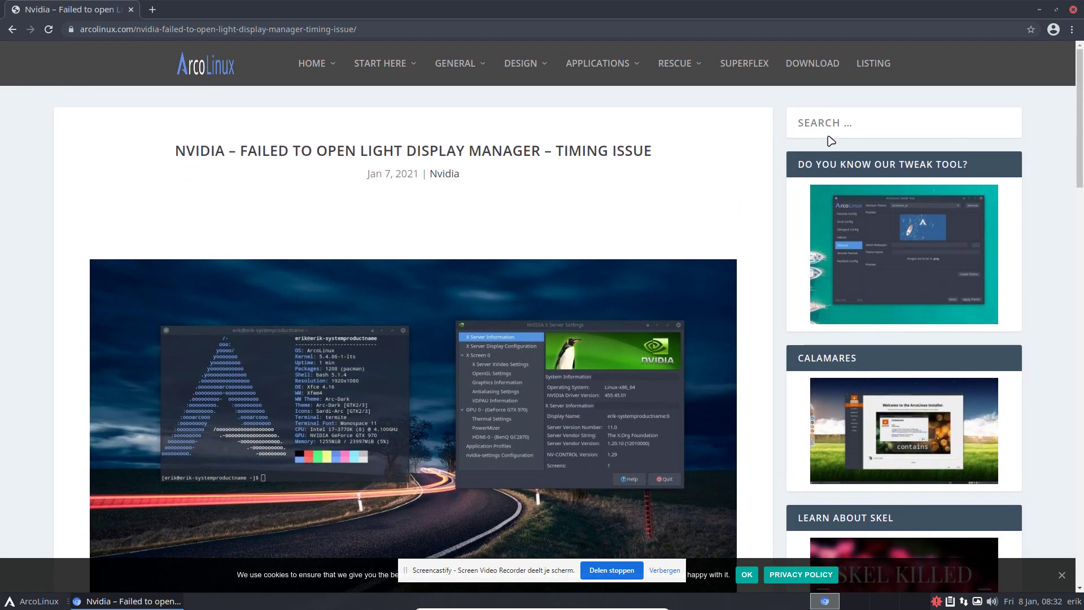
{"action": "left_click", "coordinate": [827, 131]}
{"action": "type", "text": "ddm"}
{"action": "key", "text": "Return"}
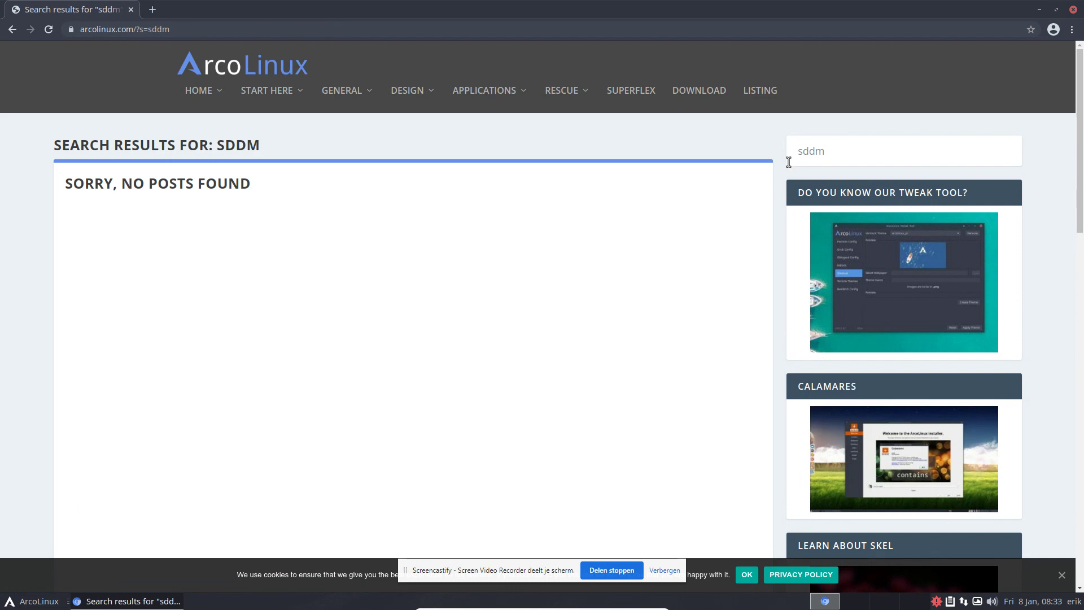
{"action": "left_click_drag", "start_coordinate": [826, 154], "coordinate": [776, 153]}
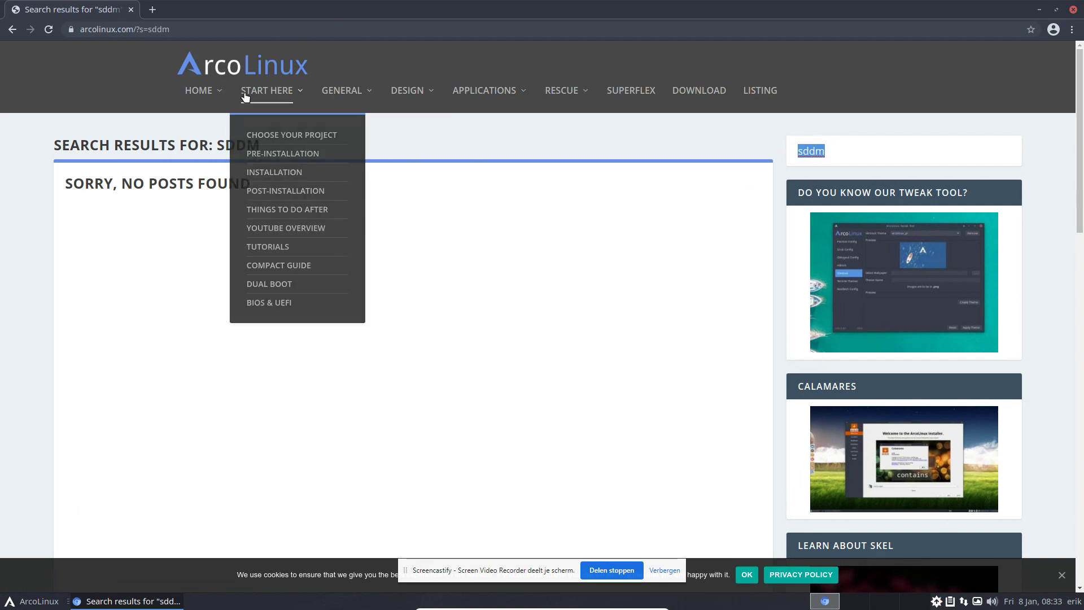
Step: Go to arcolinuxd.com from the HOME menu and search it for 'sddm'
{"action": "mouse_move", "coordinate": [219, 133]}
{"action": "left_click", "coordinate": [235, 172]}
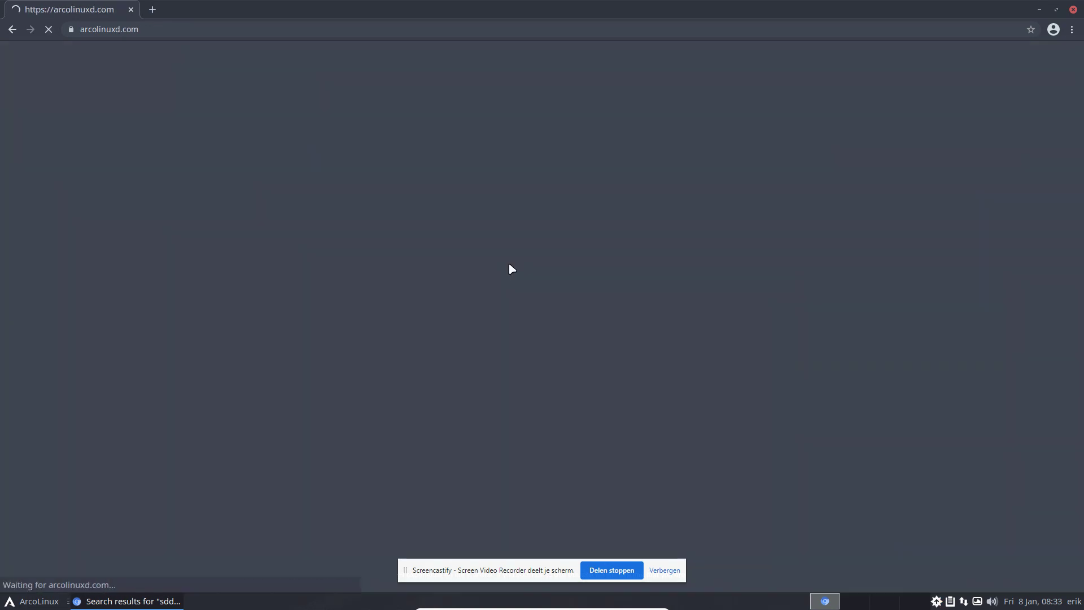
{"action": "left_click", "coordinate": [854, 160]}
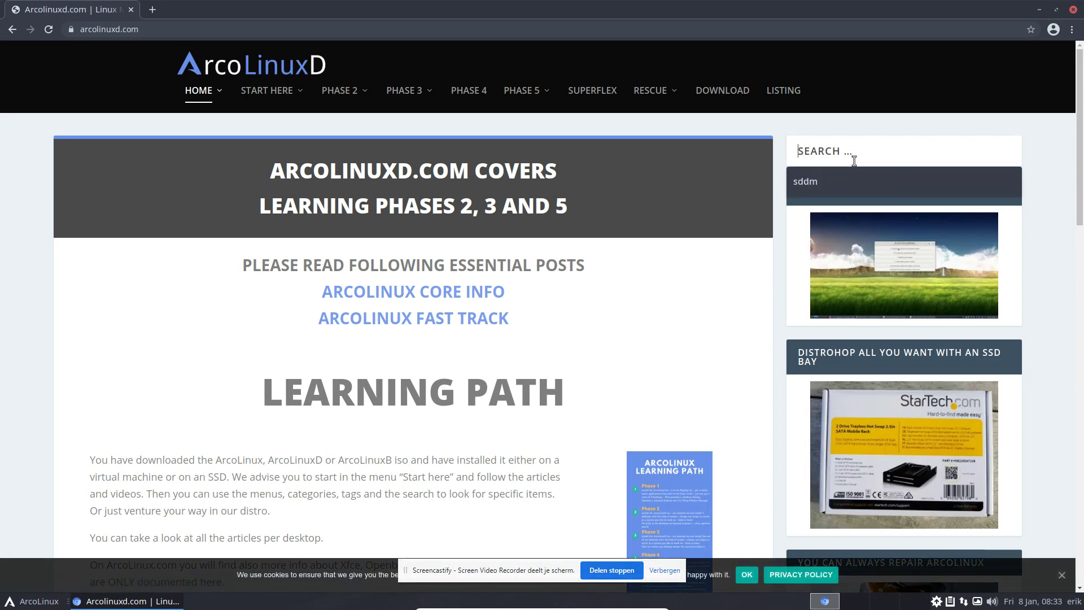
{"action": "type", "text": "sddm"}
{"action": "key", "text": "Return"}
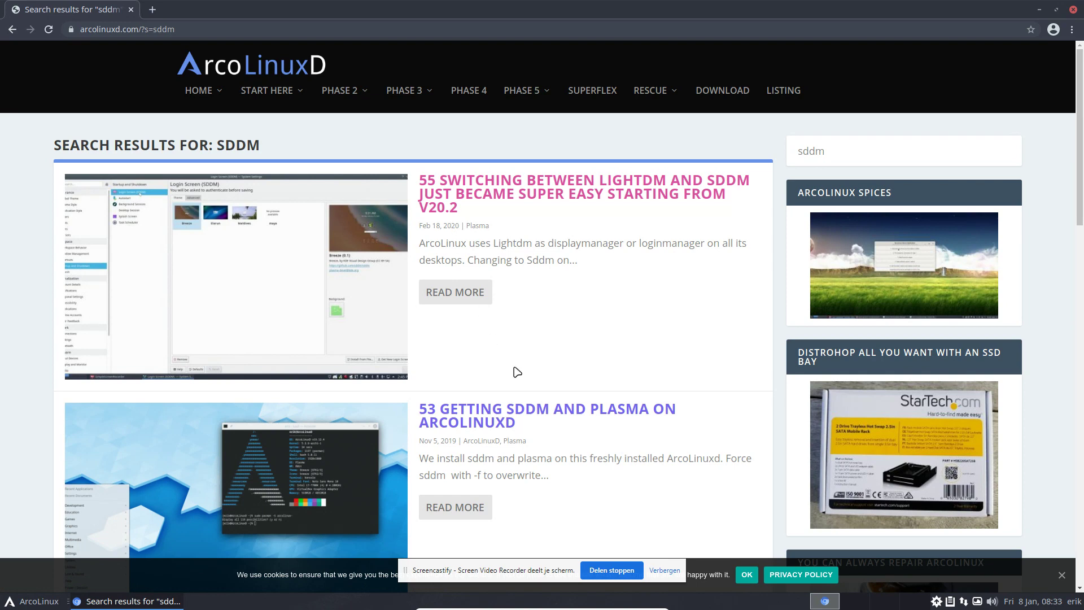
Step: Browse the sddm search results and the site's PHASE menus
{"action": "scroll", "coordinate": [515, 371], "scroll_direction": "down", "scroll_amount": 3}
{"action": "scroll", "coordinate": [554, 370], "scroll_direction": "down", "scroll_amount": 3}
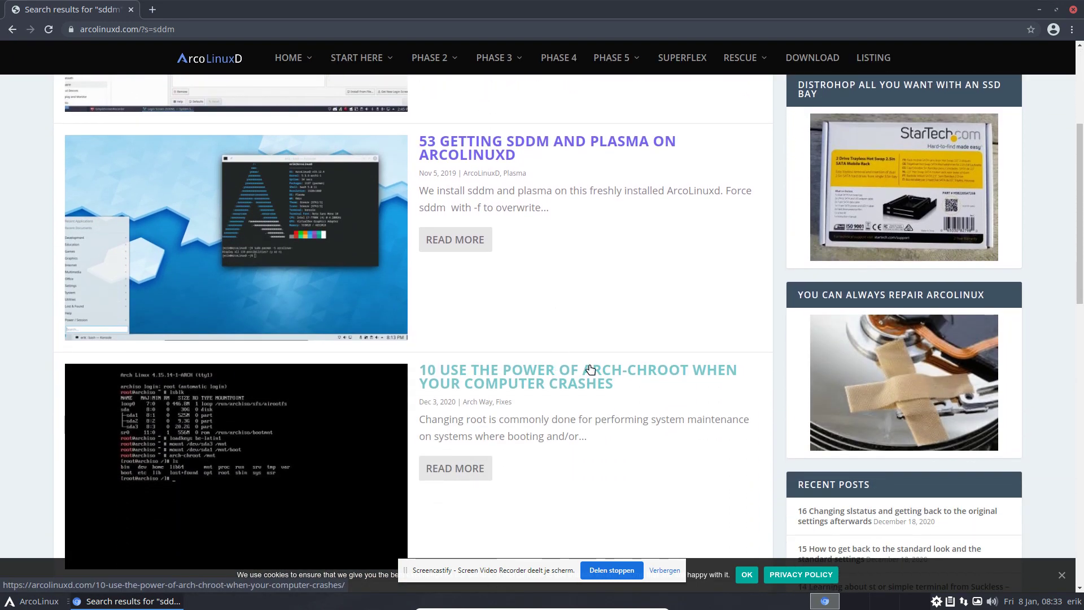
{"action": "scroll", "coordinate": [590, 370], "scroll_direction": "up", "scroll_amount": 5}
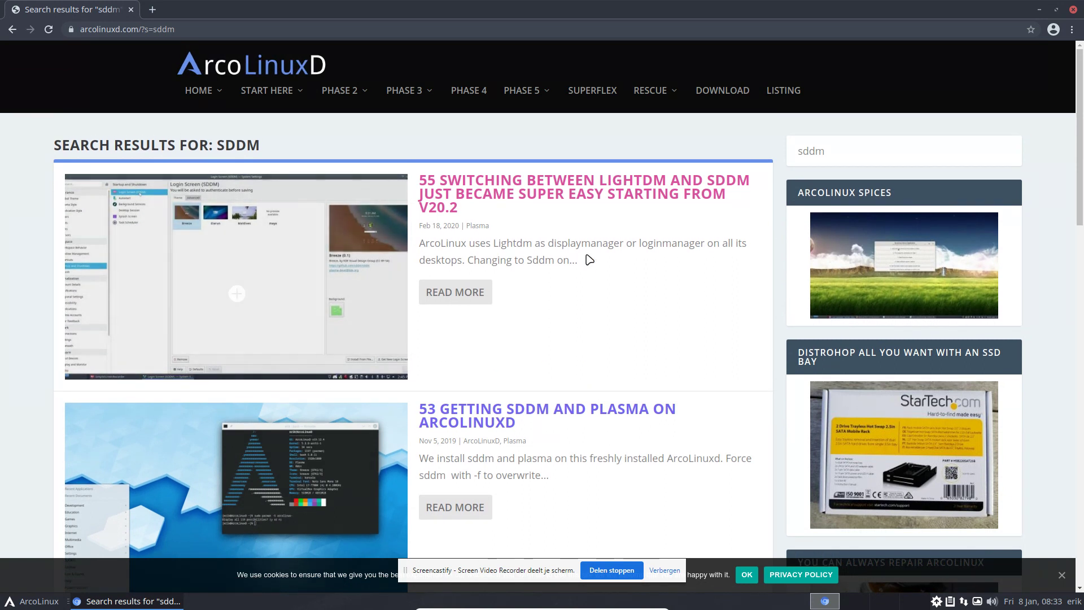
{"action": "mouse_move", "coordinate": [355, 94]}
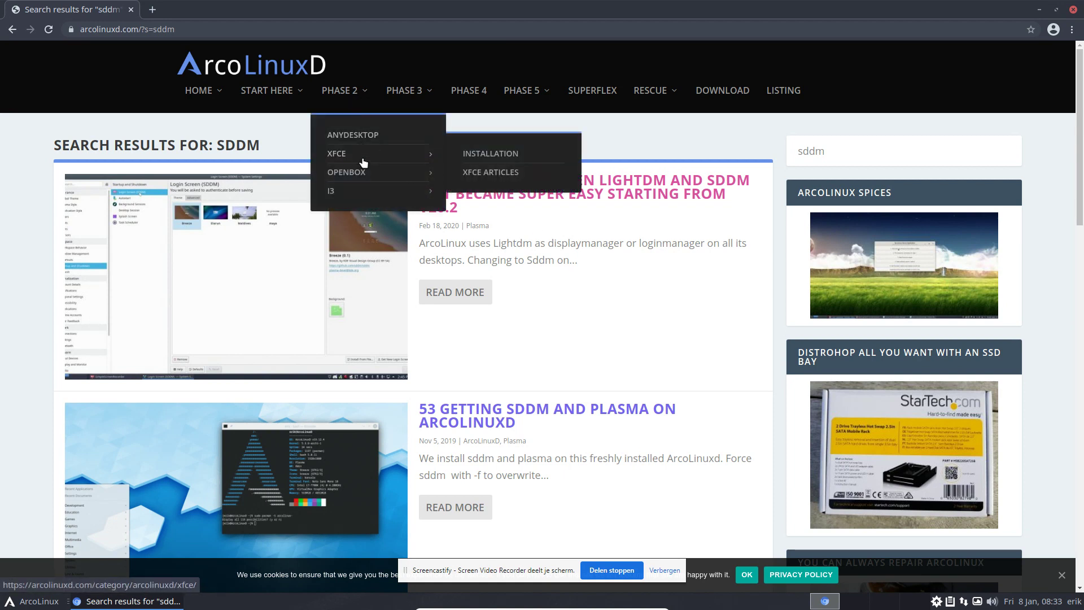
{"action": "mouse_move", "coordinate": [409, 108]}
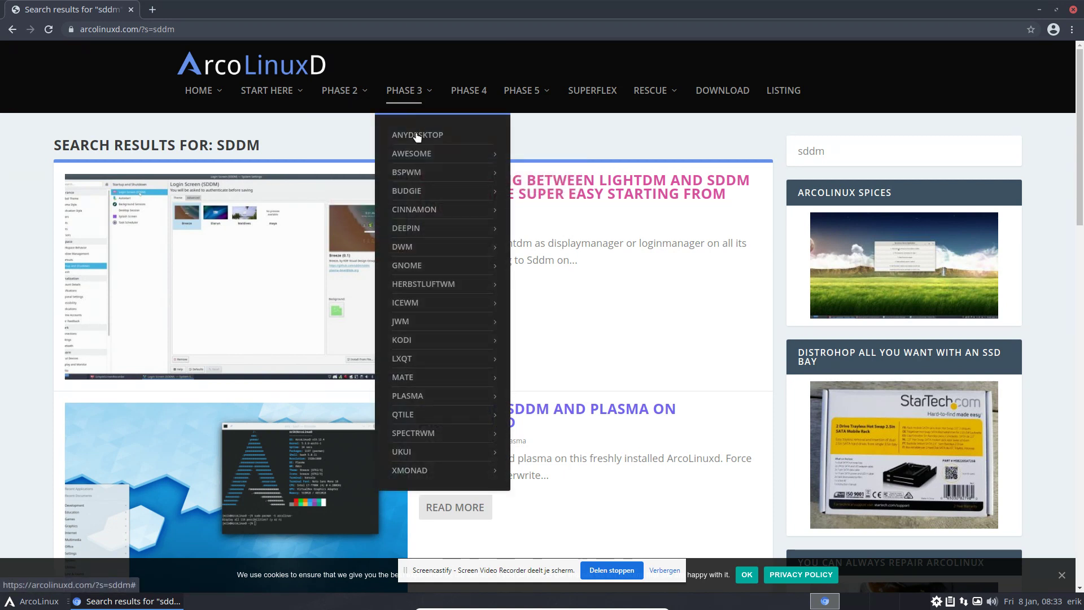
{"action": "mouse_move", "coordinate": [428, 247]}
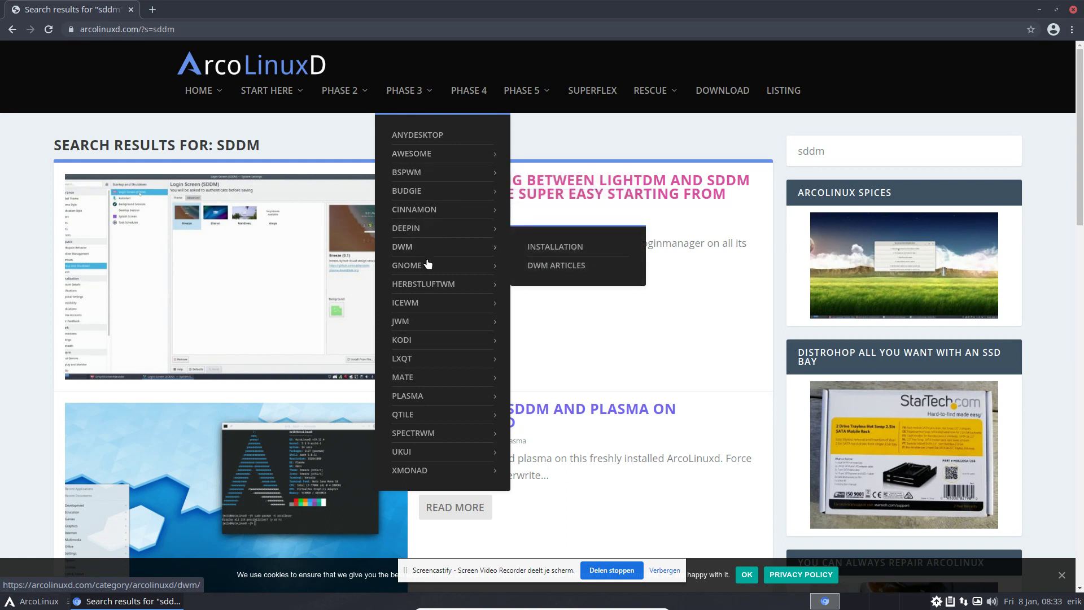
{"action": "mouse_move", "coordinate": [425, 286]}
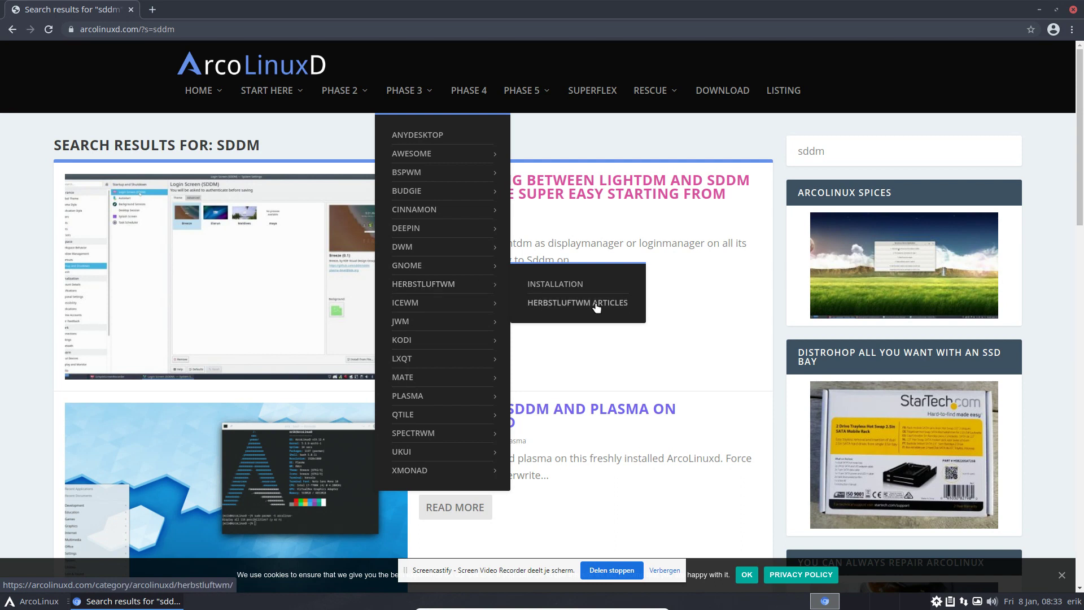
Step: Visit arcolinux.com via the HOME menu, then switch back to arcolinuxd.com
{"action": "mouse_move", "coordinate": [213, 113]}
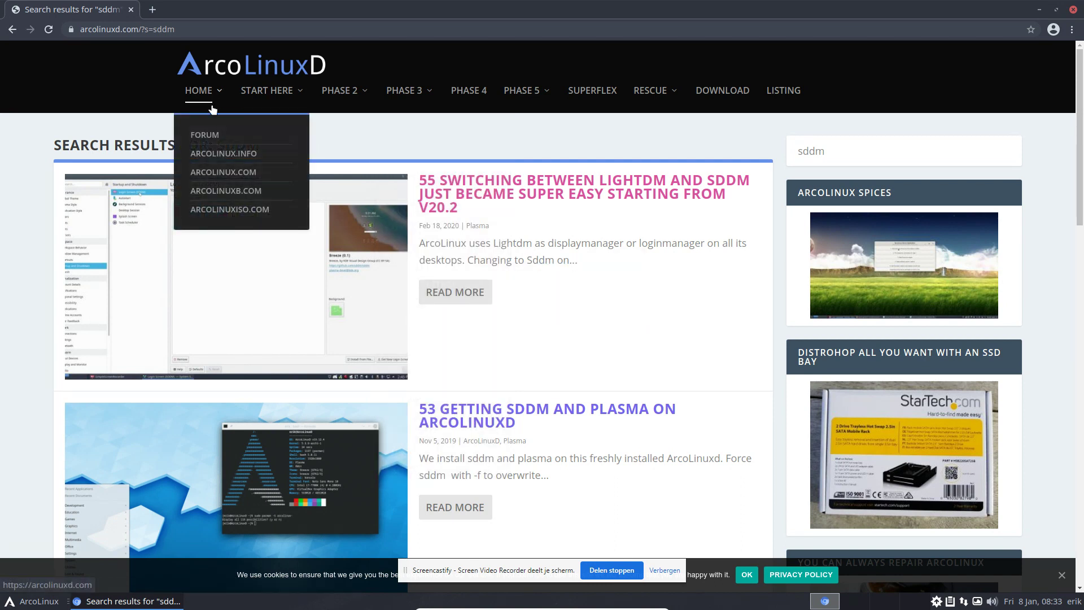
{"action": "left_click", "coordinate": [220, 176]}
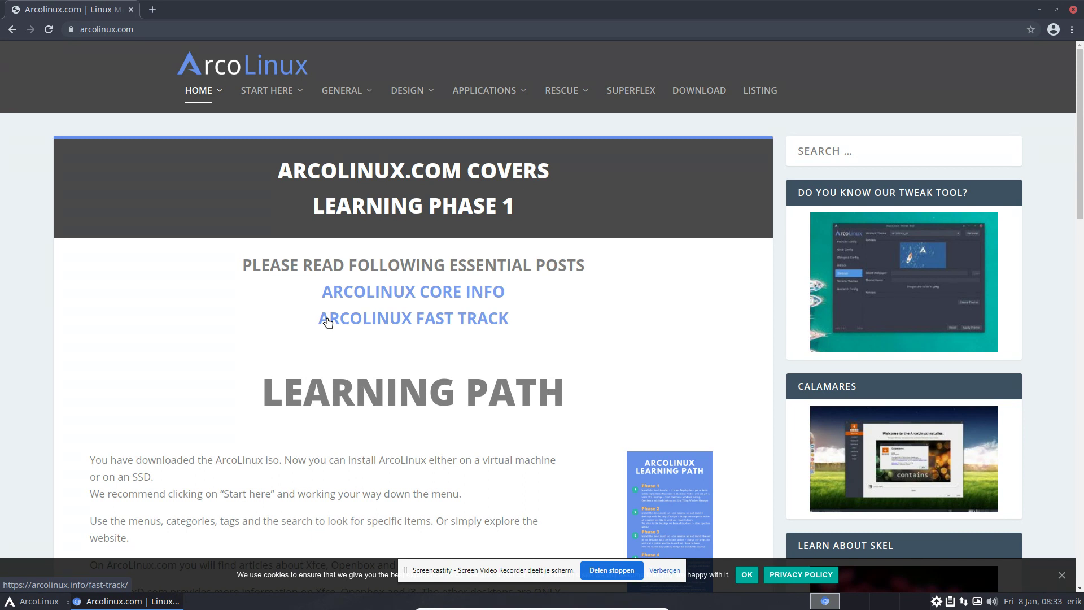
{"action": "mouse_move", "coordinate": [494, 101]}
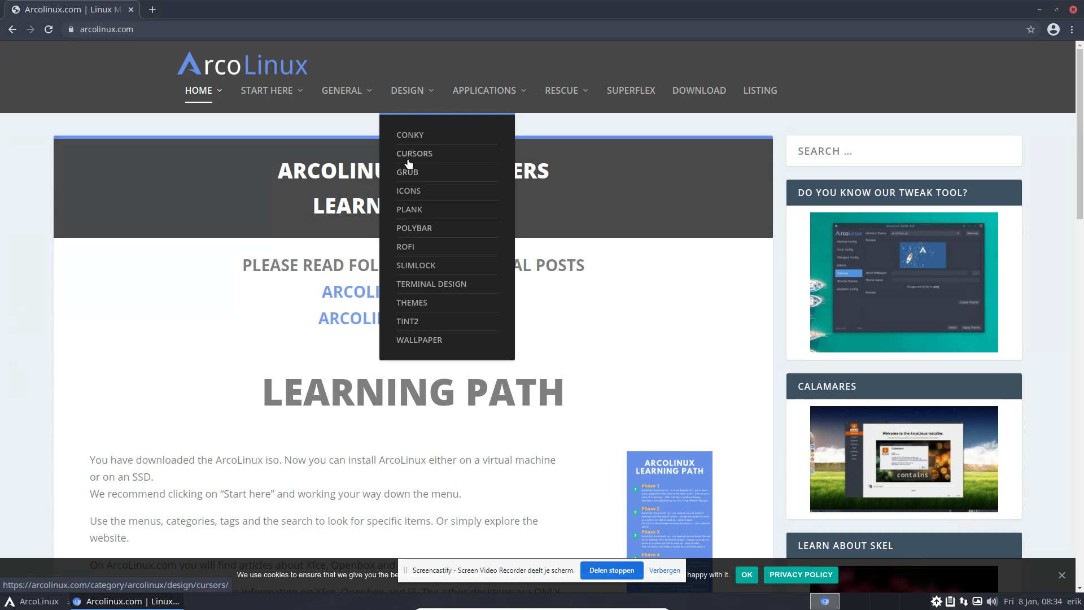
{"action": "left_click", "coordinate": [219, 103]}
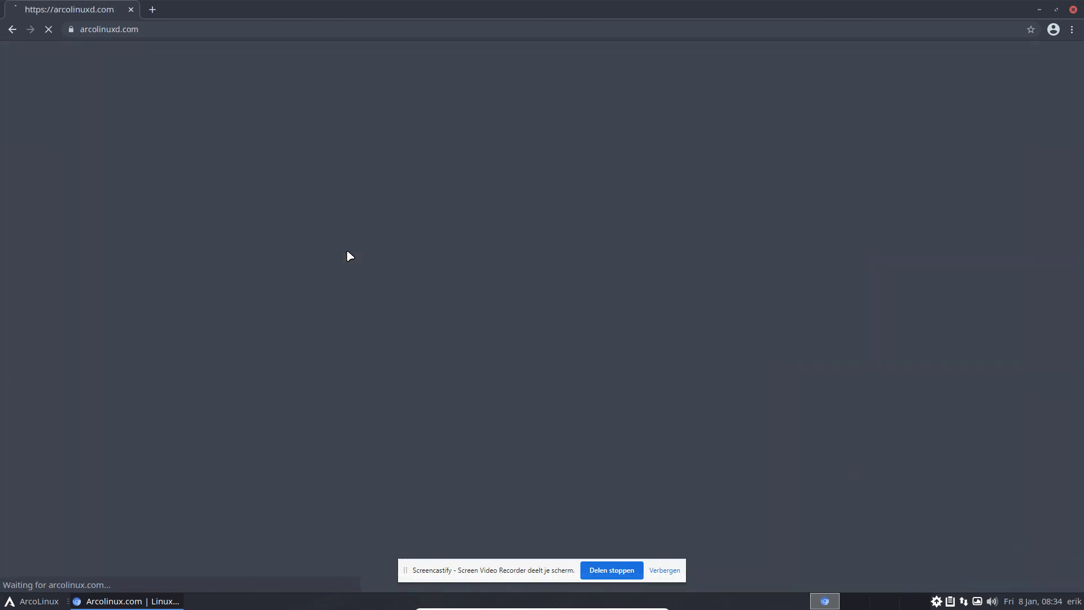
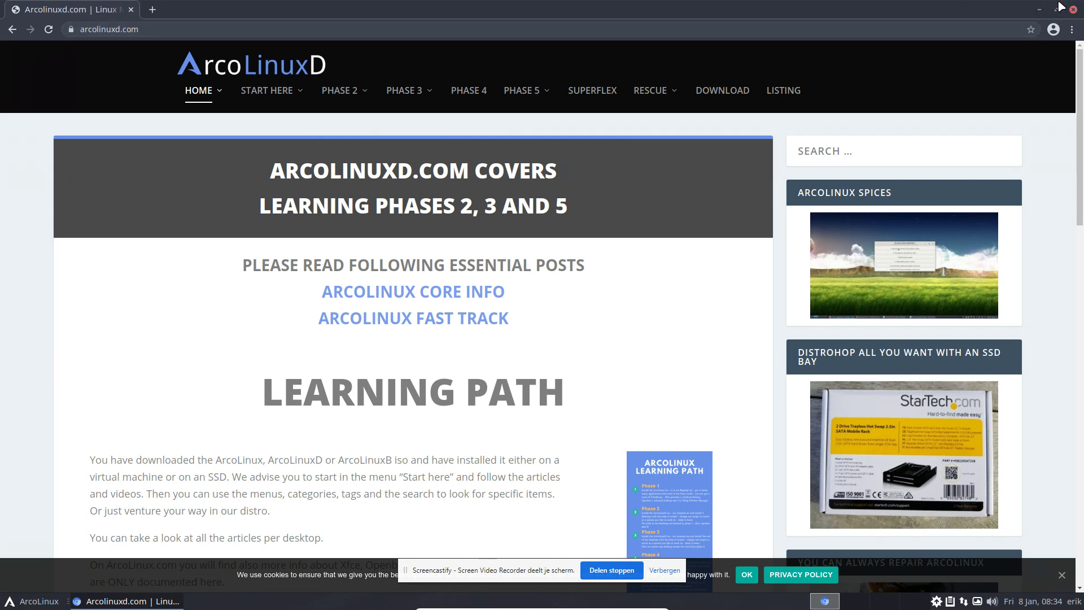
Step: Minimize Chromium, switch to tty3 and log in as the local user
{"action": "left_click", "coordinate": [1039, 9]}
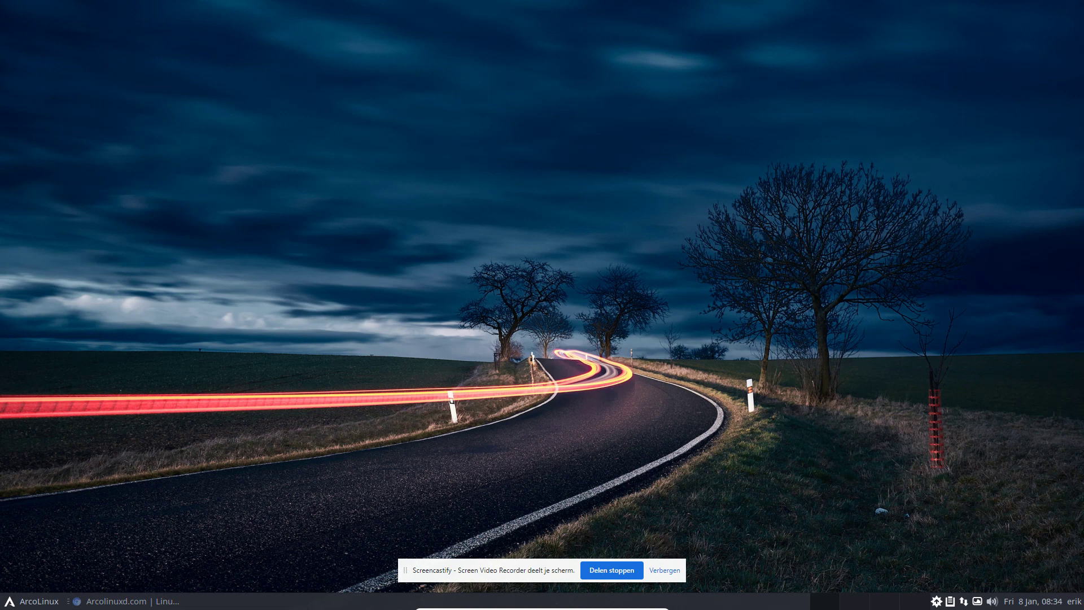
{"action": "key", "text": "ctrl+alt+F3"}
{"action": "type", "text": "erik"}
{"action": "key", "text": "Return"}
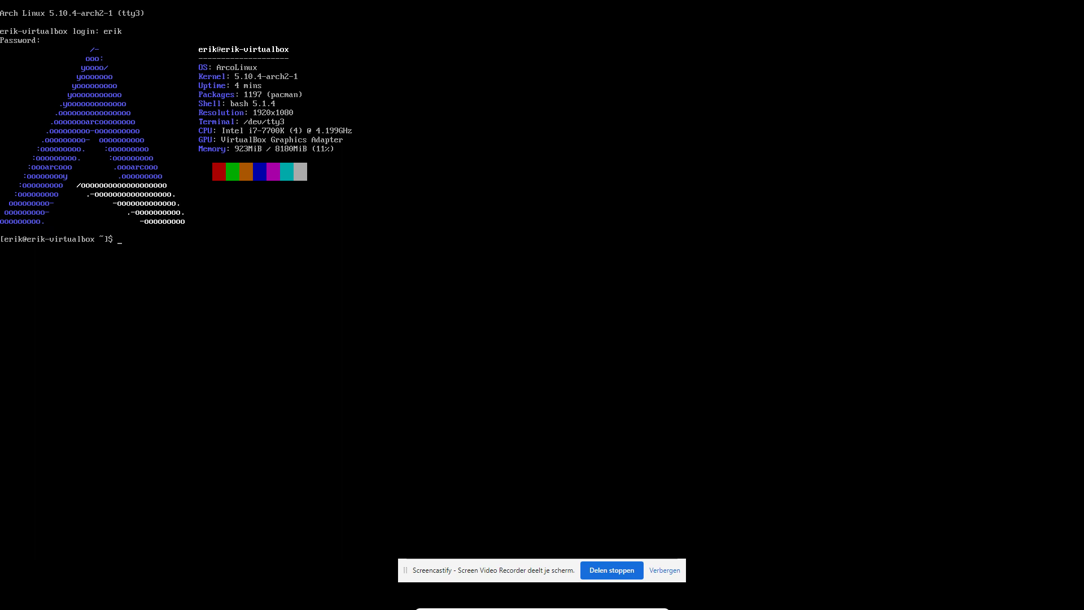
Step: Install the sddm package with 'sudo pacman -S sddm' and confirm the installation
{"action": "type", "text": "sudo systemctl"}
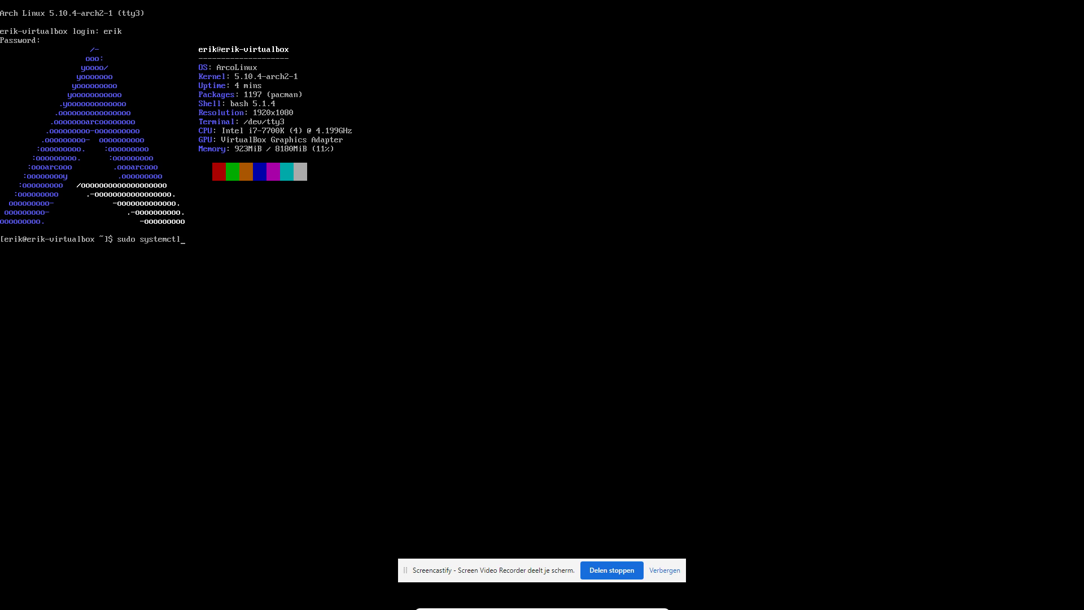
{"action": "key", "text": "BackSpace"}
{"action": "key", "text": "BackSpace"}
{"action": "key", "text": "BackSpace"}
{"action": "key", "text": "BackSpace"}
{"action": "key", "text": "BackSpace"}
{"action": "key", "text": "BackSpace"}
{"action": "key", "text": "BackSpace"}
{"action": "type", "text": "pacman -S sddm"}
{"action": "key", "text": "Return"}
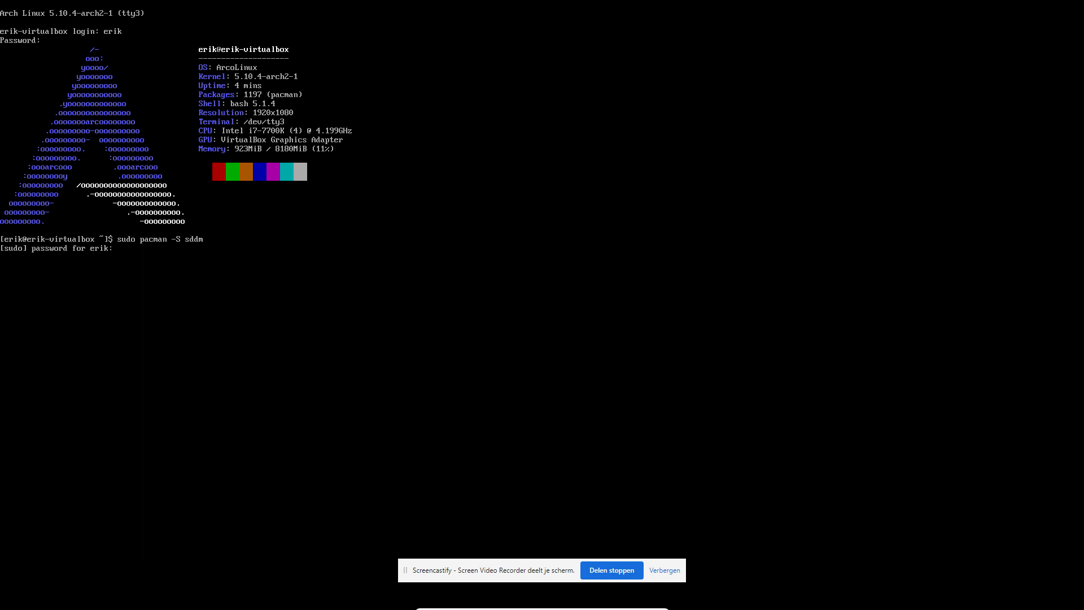
{"action": "key", "text": "Return"}
{"action": "key", "text": "Return"}
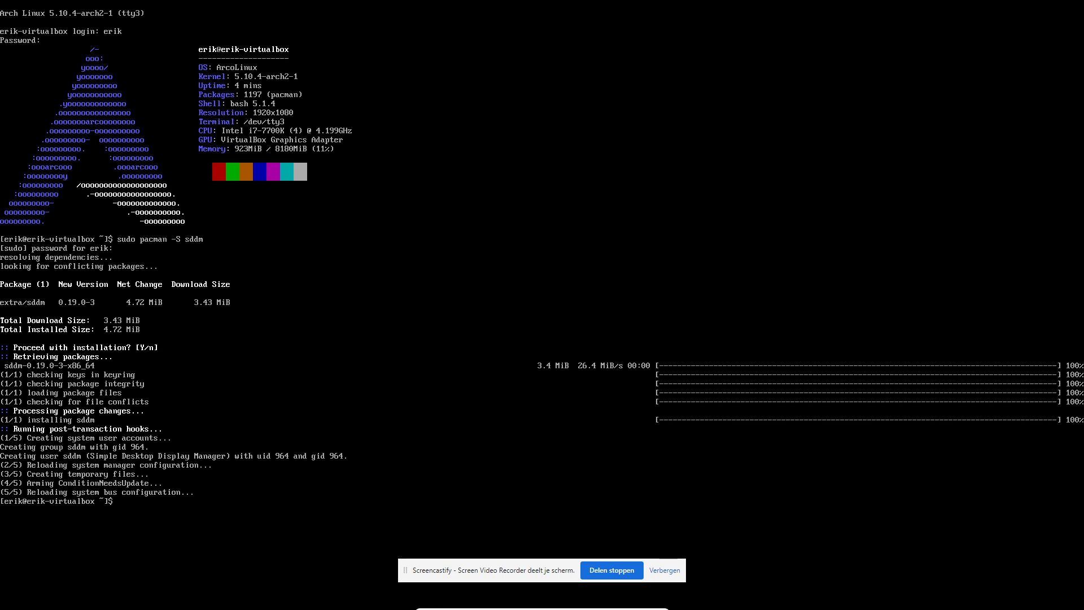
Step: Force-enable sddm with 'sudo systemctl enable sddm -f', then reboot via the 'sr' alias
{"action": "type", "text": "sudo systemc"}
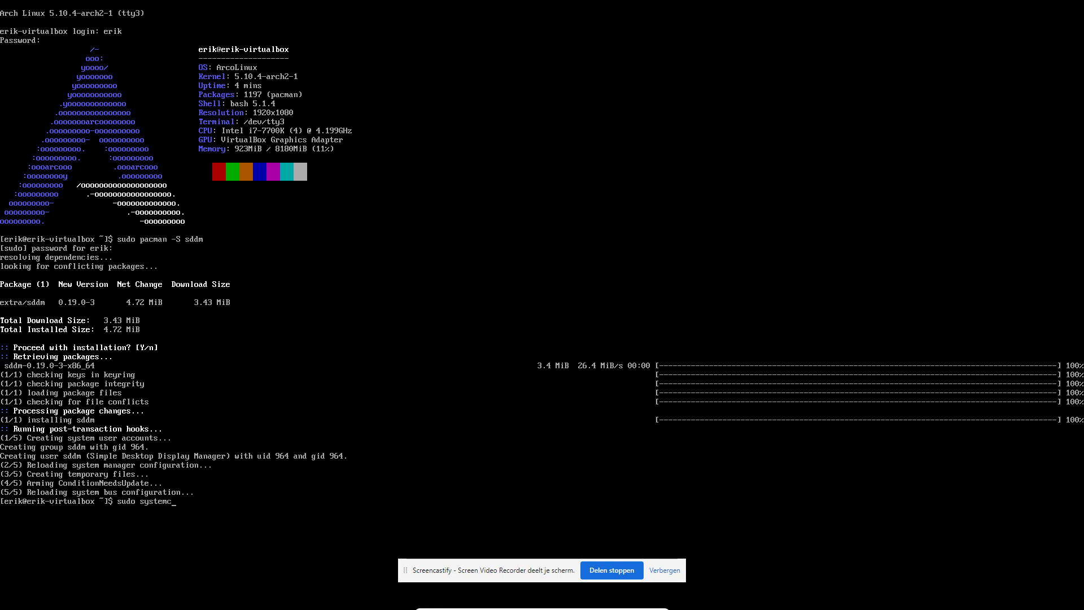
{"action": "type", "text": "tl enable sddm"}
{"action": "key", "text": "Tab"}
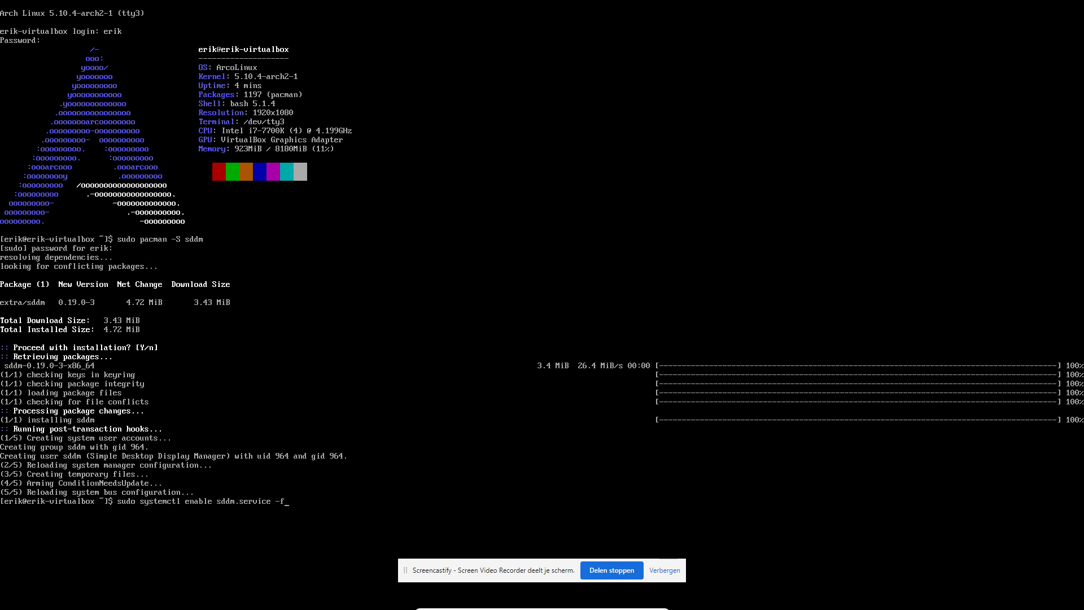
{"action": "type", "text": "-"}
{"action": "key", "text": "BackSpace"}
{"action": "key", "text": "BackSpace"}
{"action": "key", "text": "BackSpace"}
{"action": "key", "text": "BackSpace"}
{"action": "key", "text": "BackSpace"}
{"action": "key", "text": "BackSpace"}
{"action": "key", "text": "BackSpace"}
{"action": "key", "text": "BackSpace"}
{"action": "key", "text": "BackSpace"}
{"action": "key", "text": "BackSpace"}
{"action": "type", "text": "-f"}
{"action": "key", "text": "Return"}
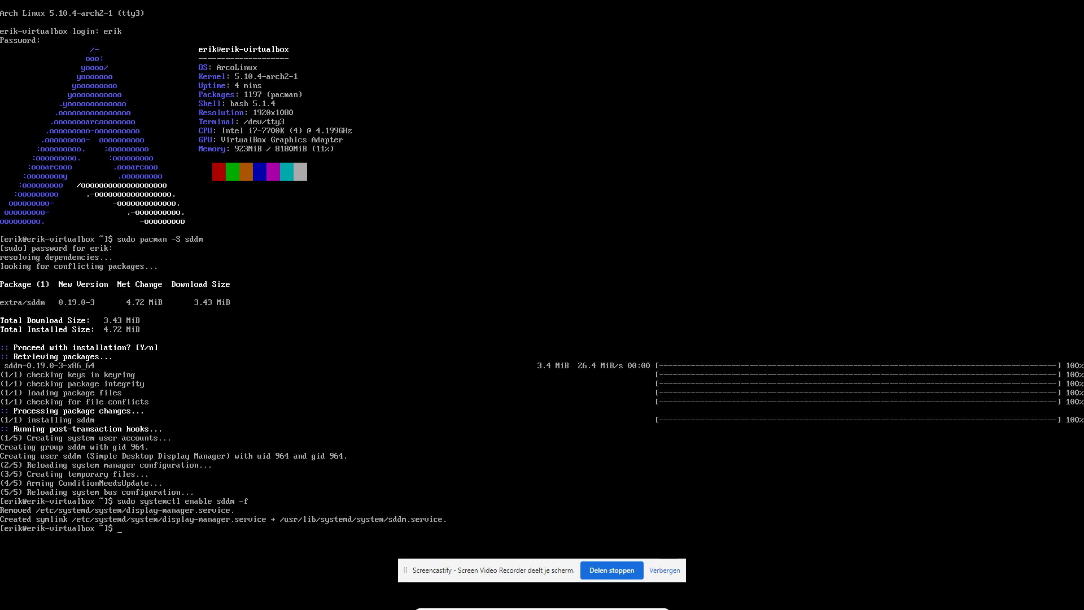
{"action": "type", "text": "r"}
{"action": "key", "text": "Return"}
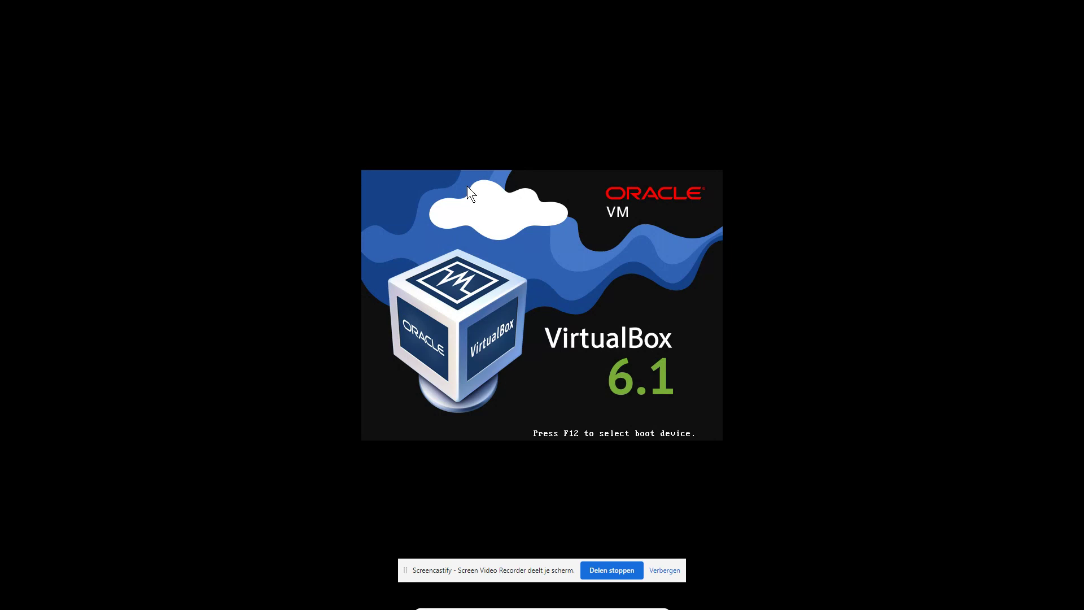
Step: Choose 'Boot existing OS' in the VM boot menu to start the installed system
{"action": "key", "text": "Down"}
{"action": "key", "text": "Down"}
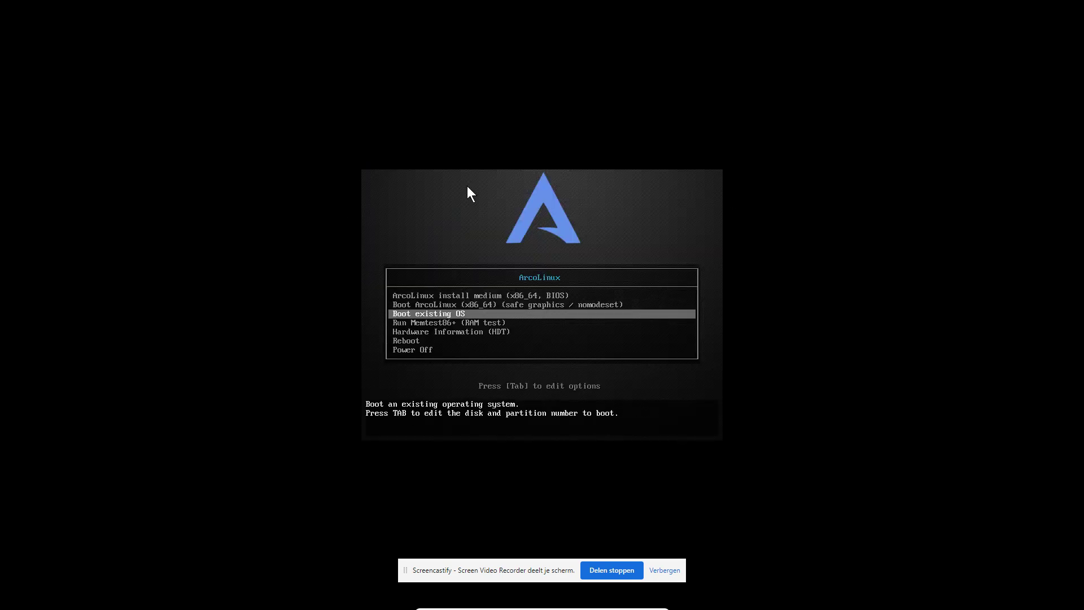
{"action": "key", "text": "Return"}
{"action": "key", "text": "Return"}
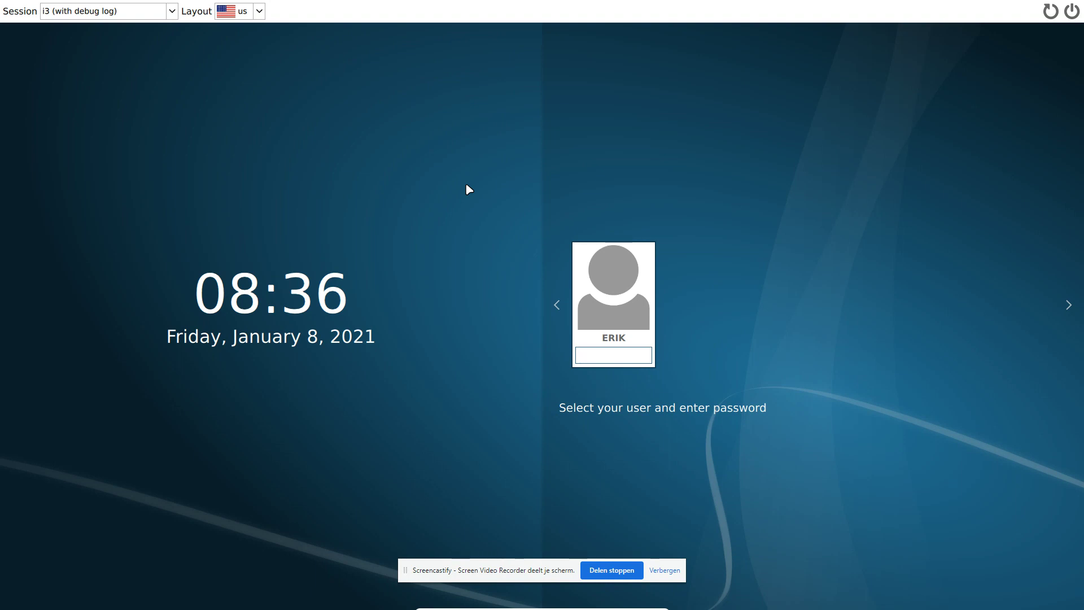
Step: Log into i3 via SDDM, permanently dismiss the network notice, and open a termite terminal
{"action": "type", "text": "****"}
{"action": "key", "text": "Return"}
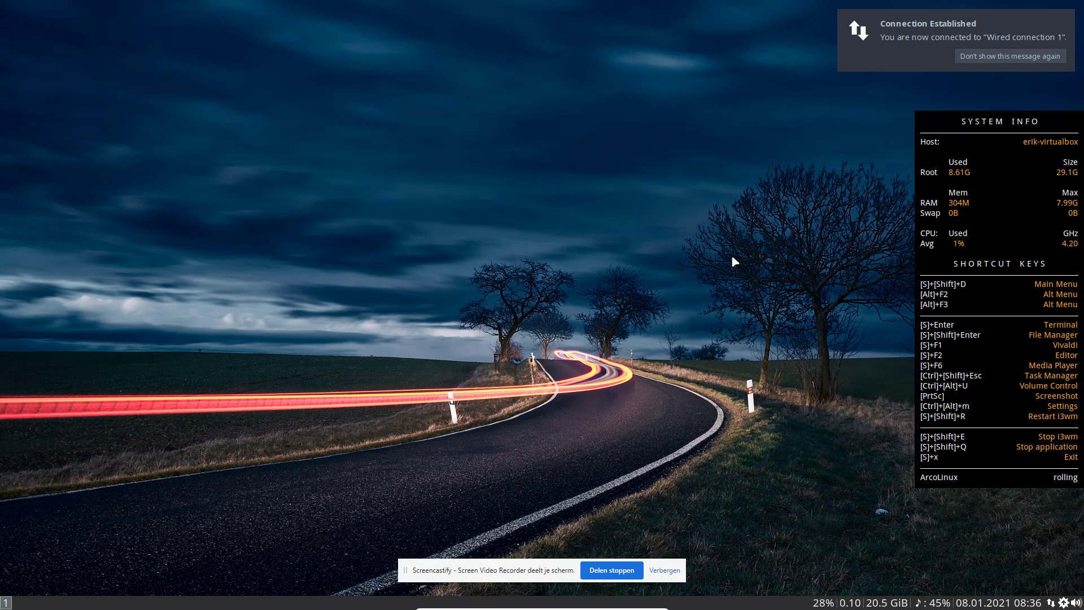
{"action": "left_click", "coordinate": [983, 58]}
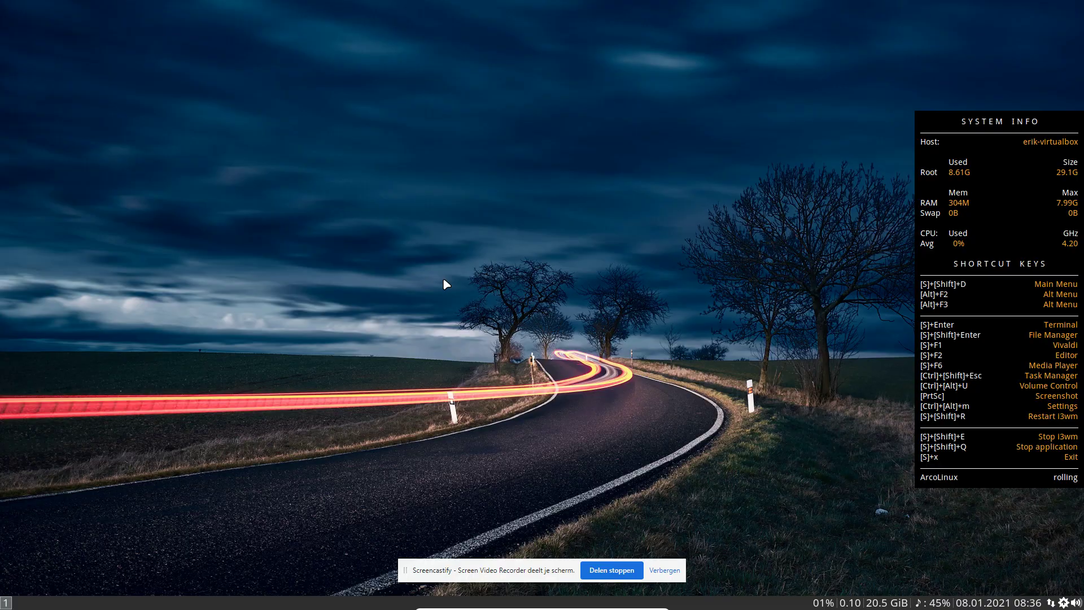
{"action": "key", "text": "super+Return"}
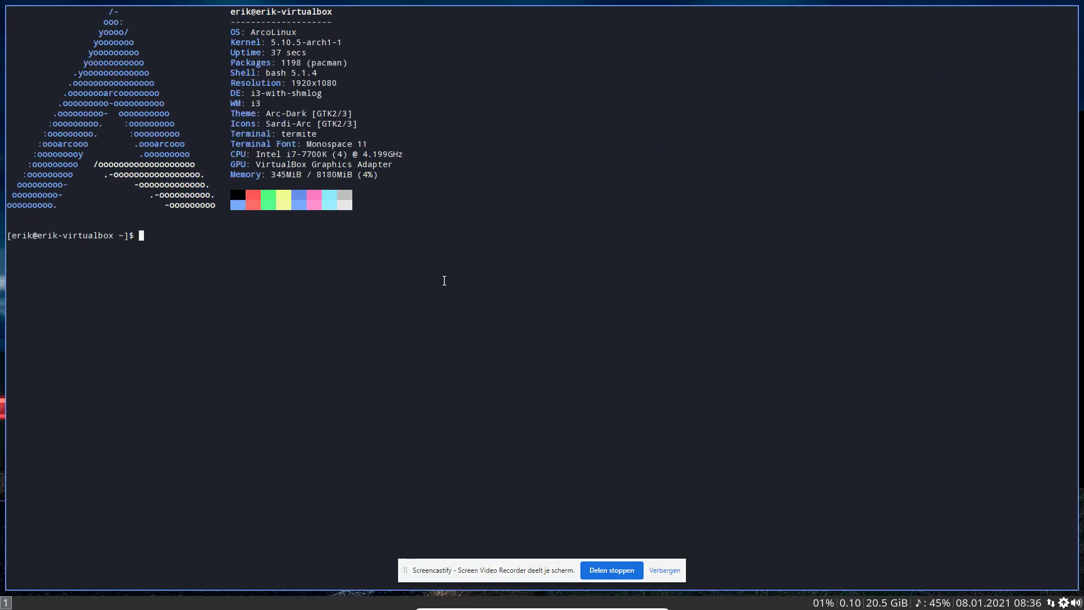